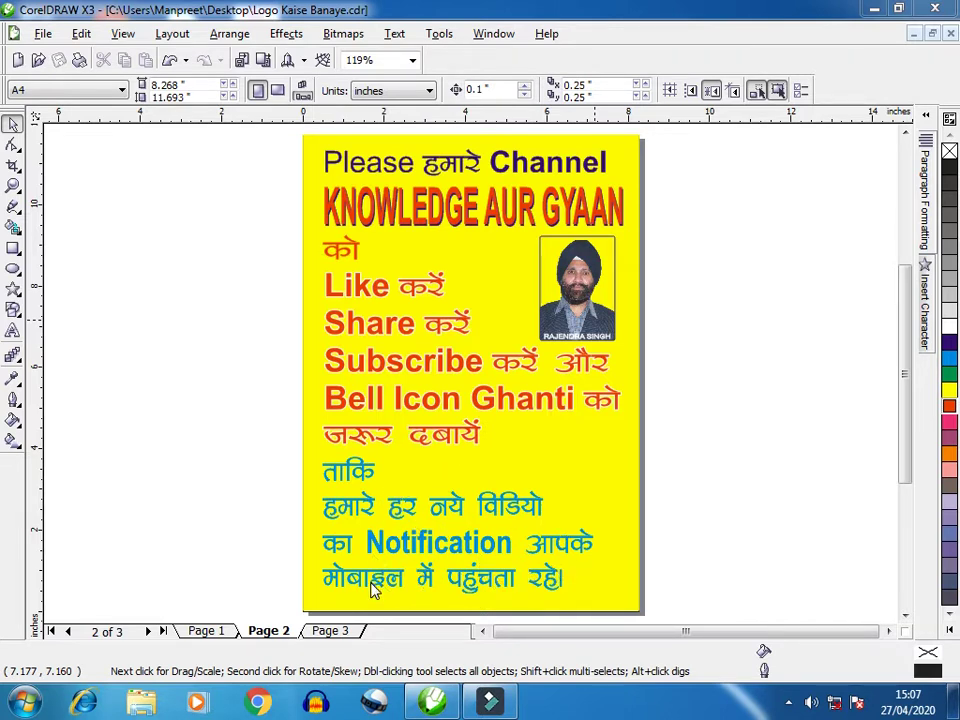
Step: On Page 1, draw a circle about 2.1 inches in diameter beside the existing round logo
click(224, 632)
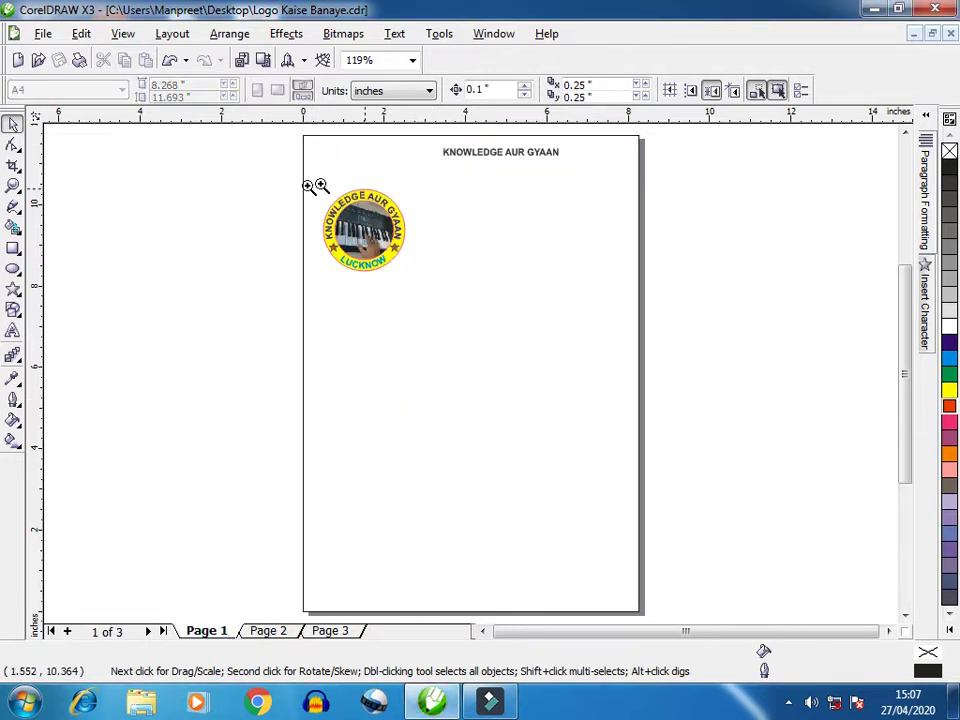
drag(277, 166, 645, 363)
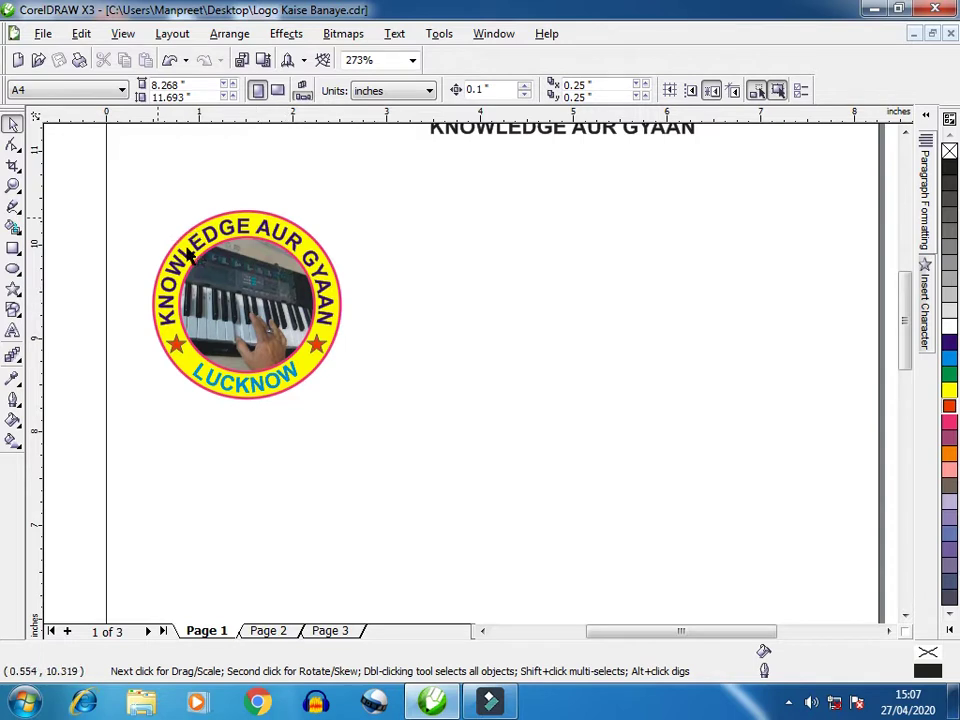
click(13, 269)
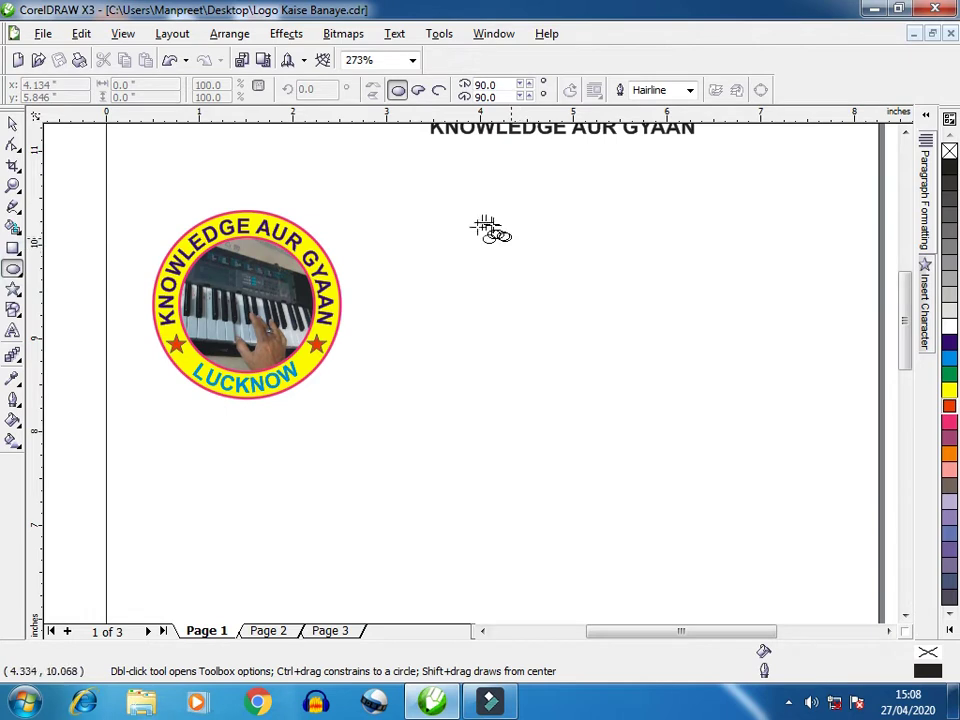
drag(454, 216, 632, 412)
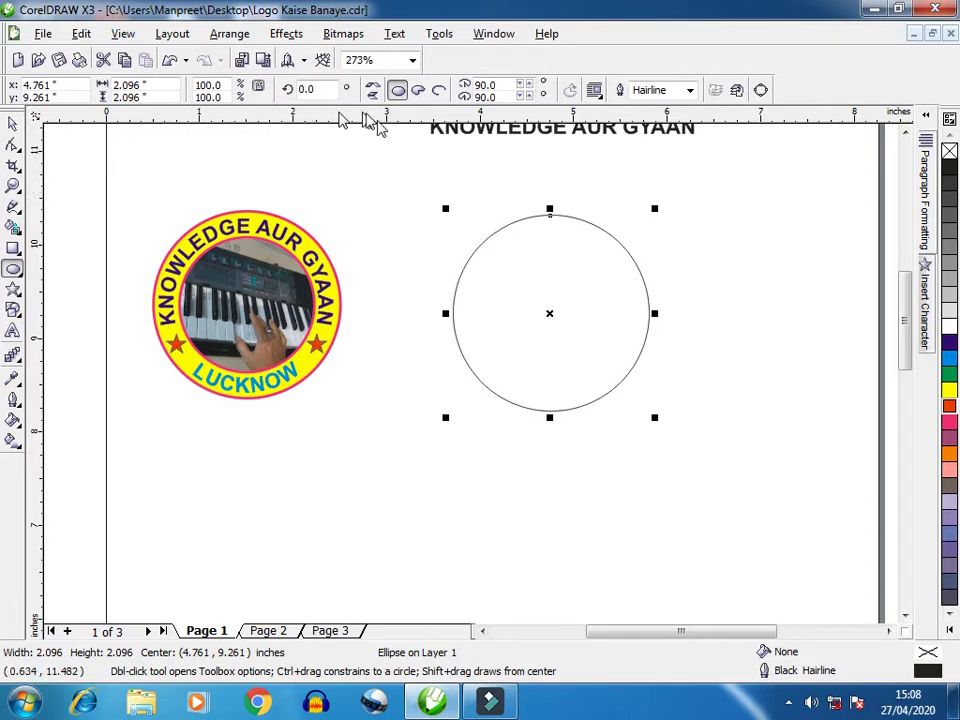
key(space)
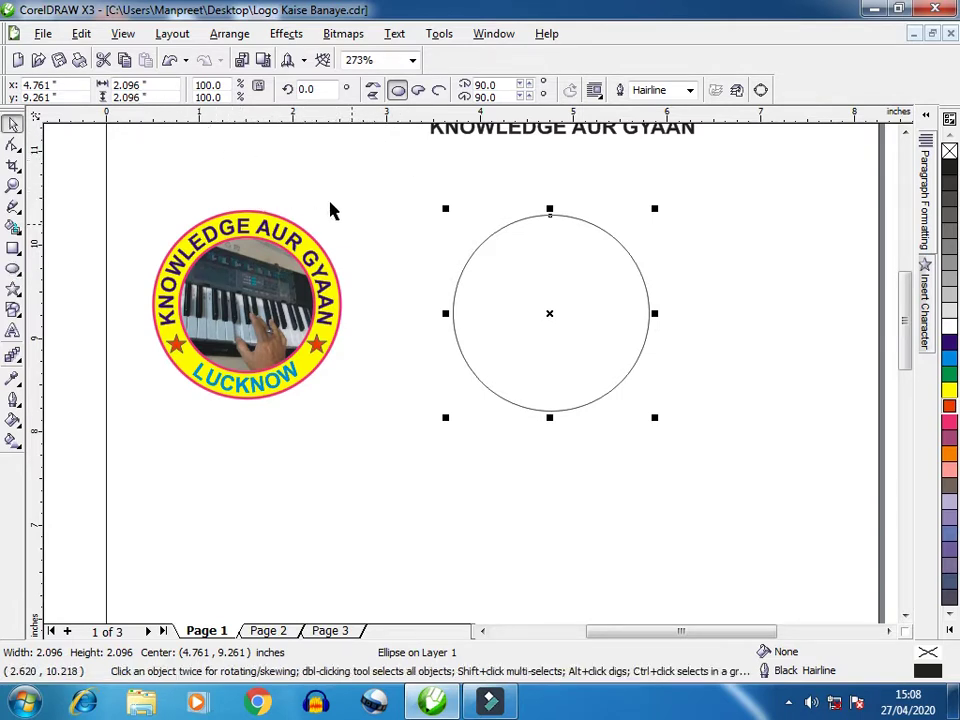
Step: Resize the circle to 2.0 by 2.0 inches and move the KNOWLEDGE AUR GYAAN text down to just above it
click(478, 185)
click(551, 270)
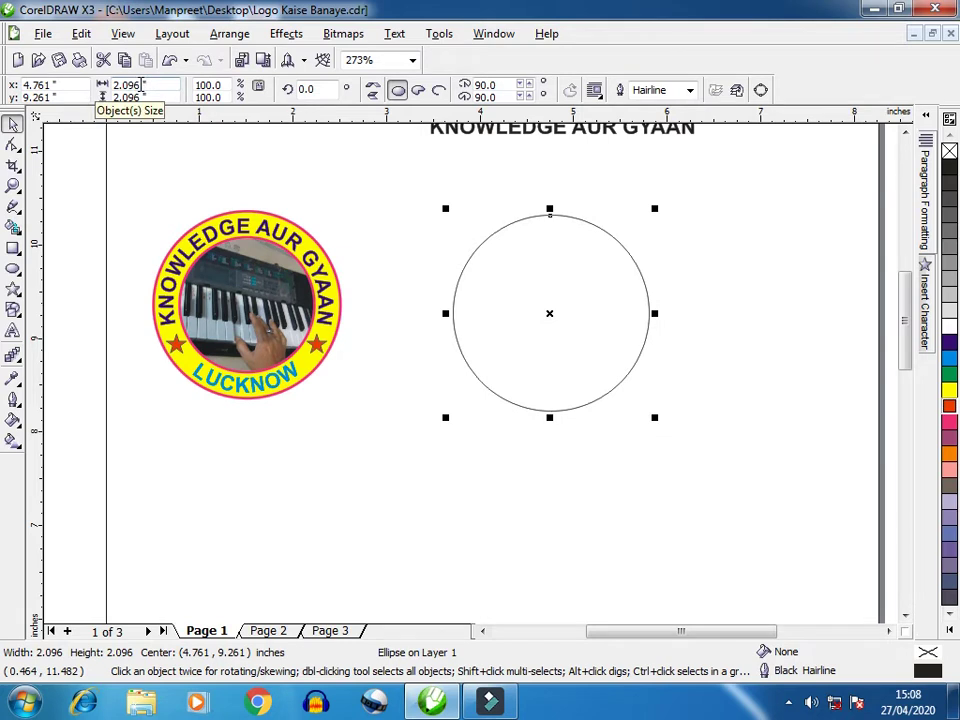
double_click(140, 85)
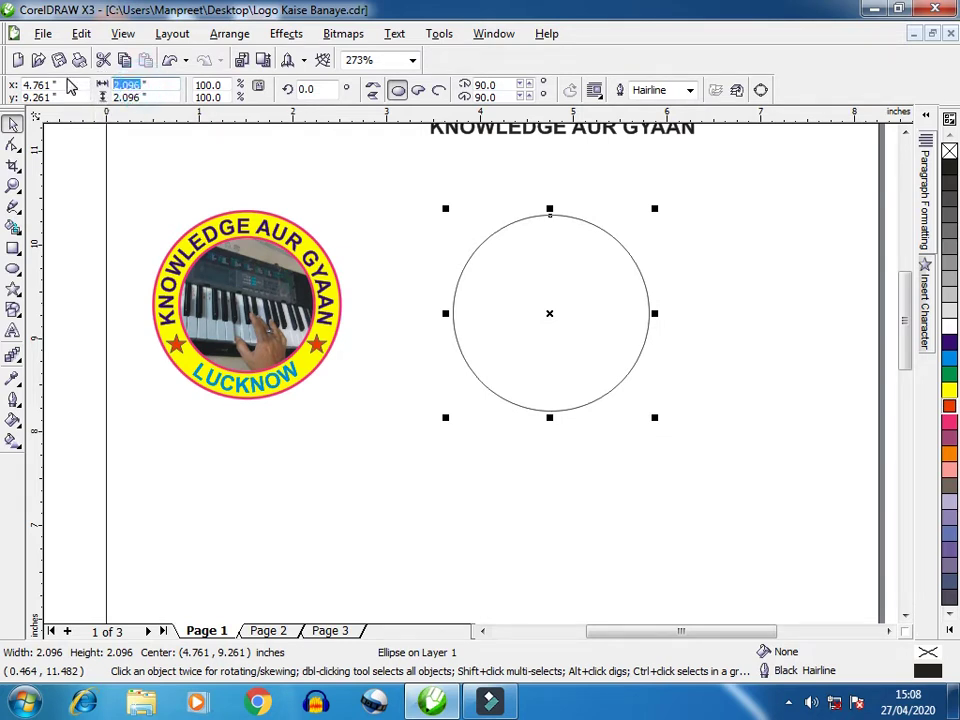
text(2.0)
key(Tab)
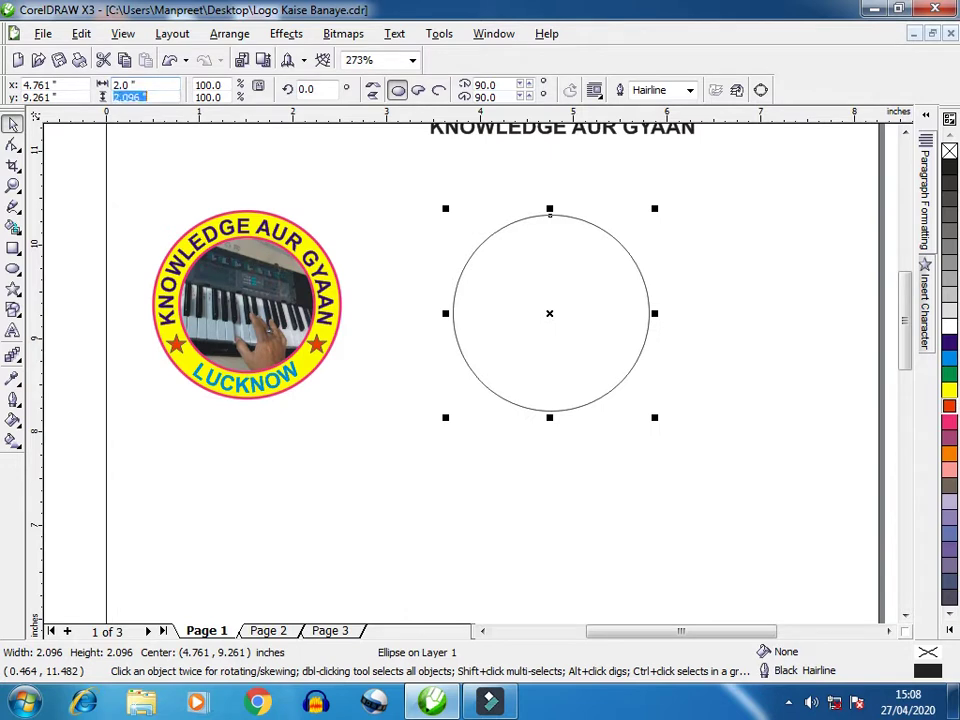
text(2.0)
key(Return)
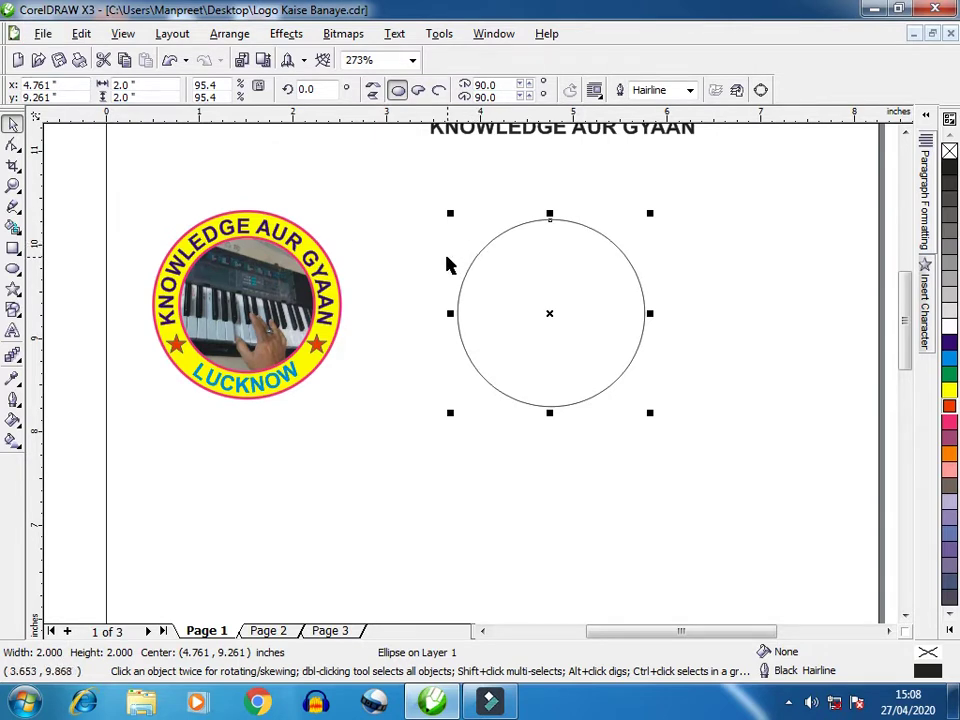
click(659, 133)
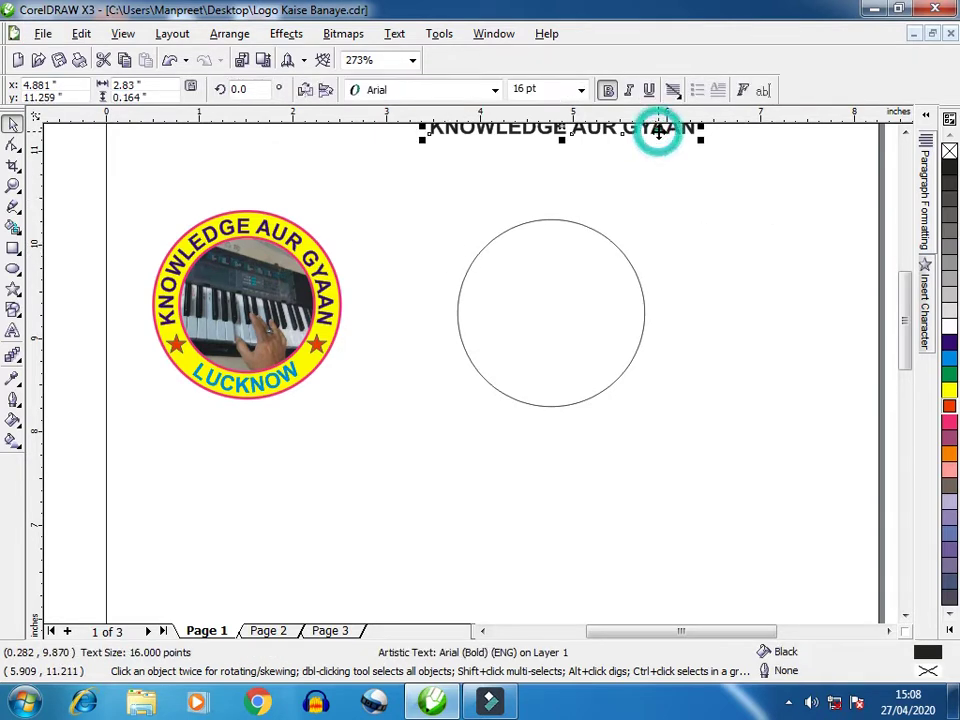
drag(659, 133, 637, 175)
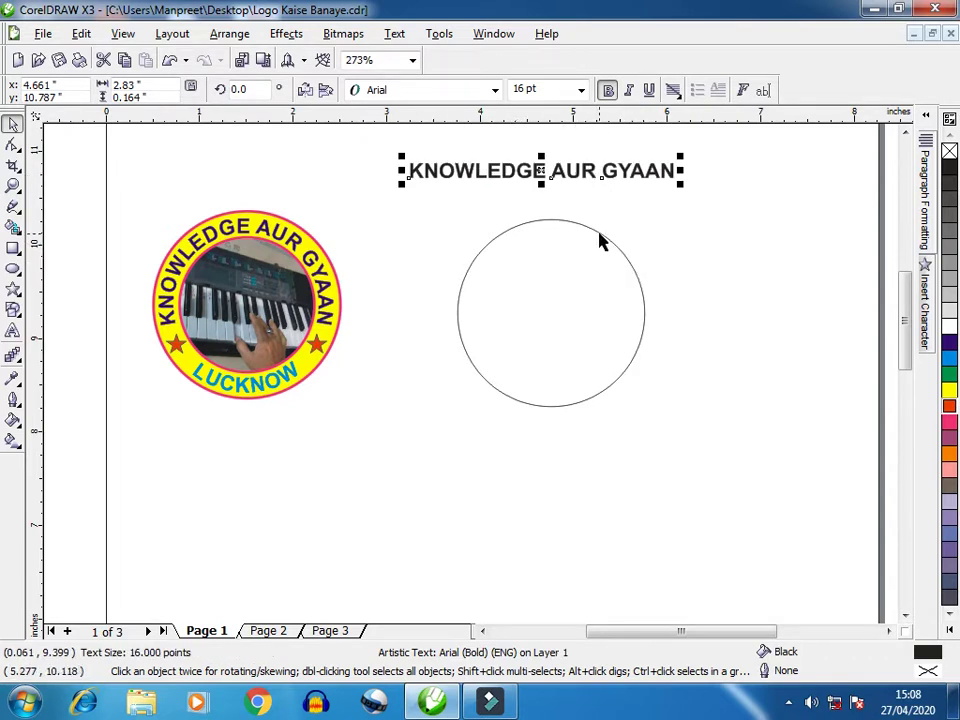
Step: Create a concentric inner copy of the circle, about 1.875 inches in diameter, and give it a magenta outline
click(601, 236)
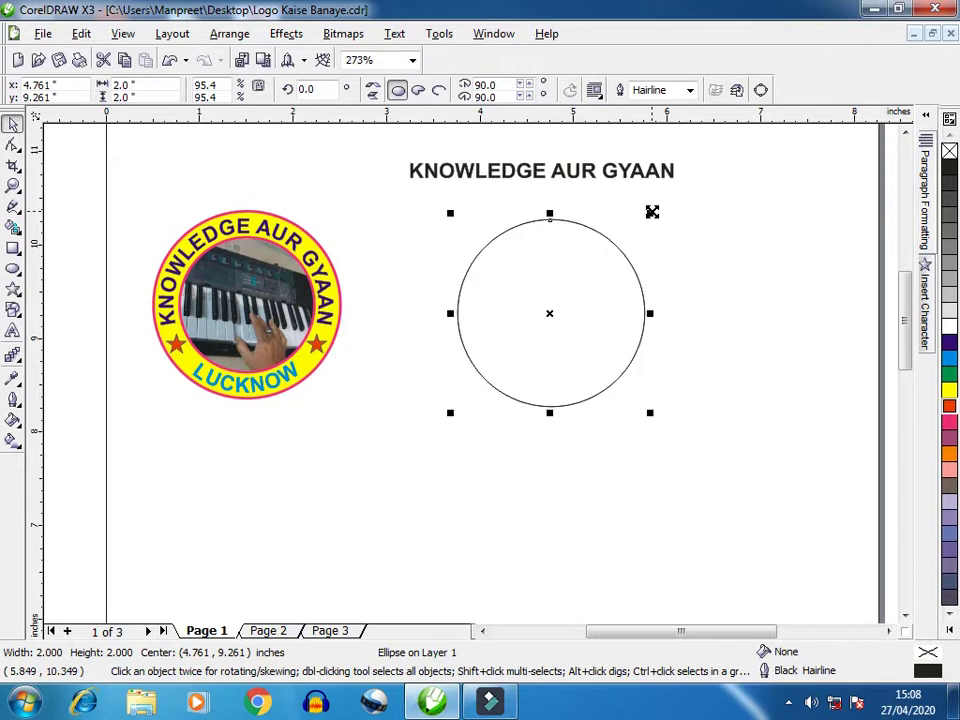
drag(652, 212, 647, 221)
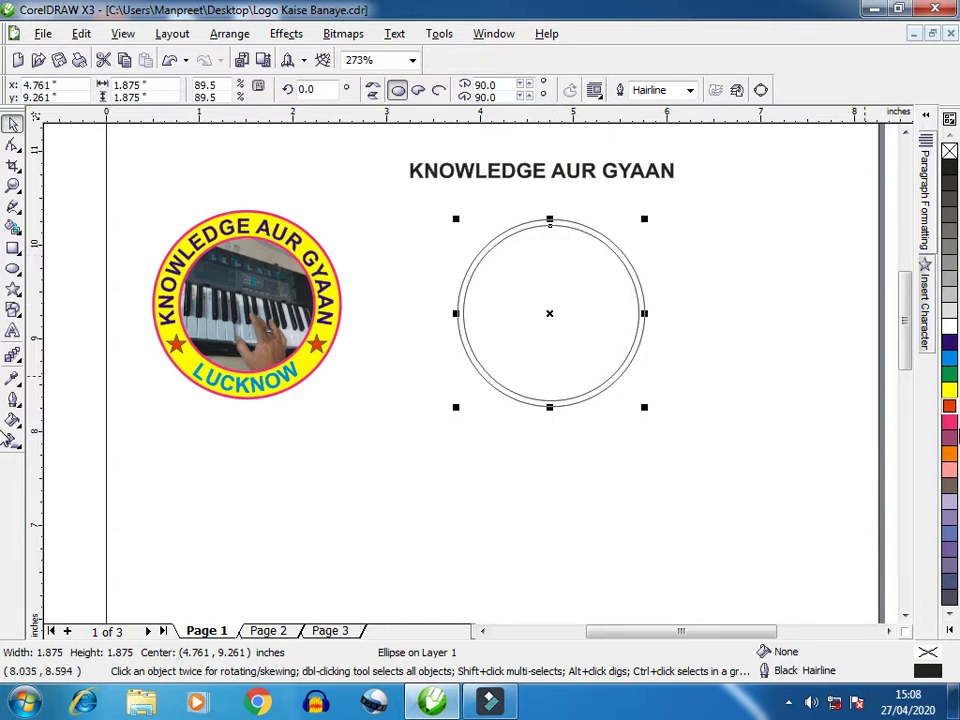
right_click(950, 424)
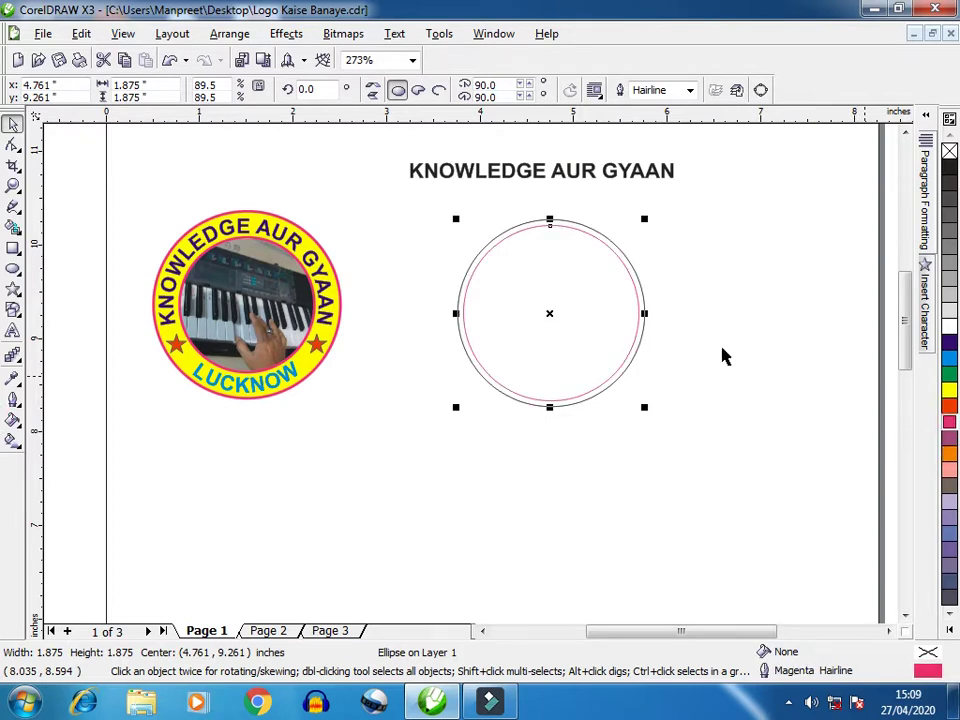
Step: Duplicate the KNOWLEDGE AUR GYAAN text, change the copy to LUCKNOW and move it below the circles
click(567, 172)
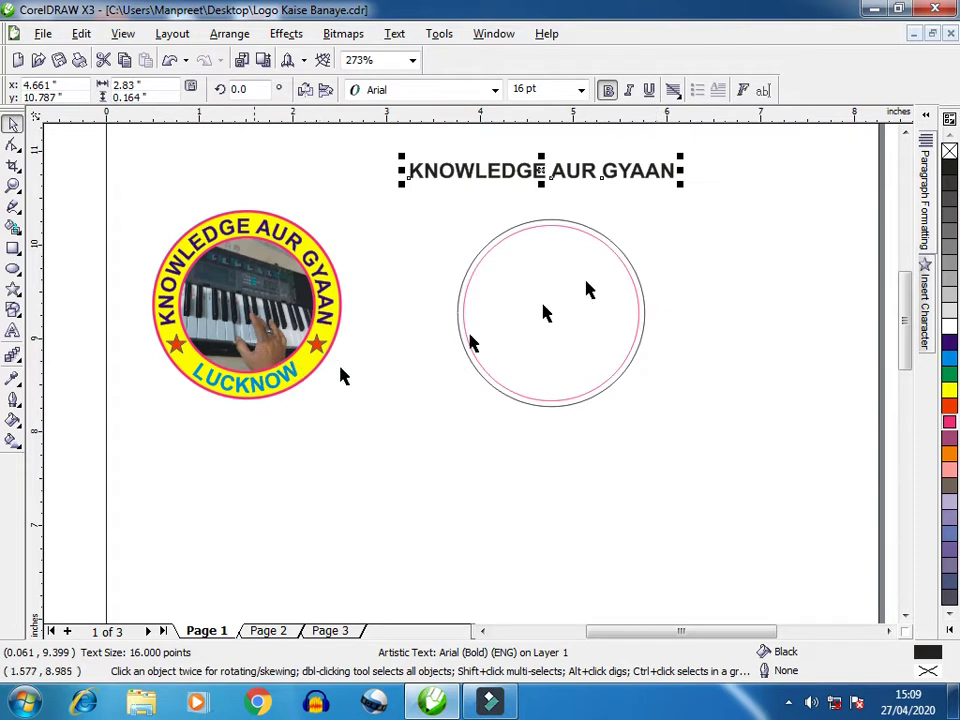
key(ctrl+d)
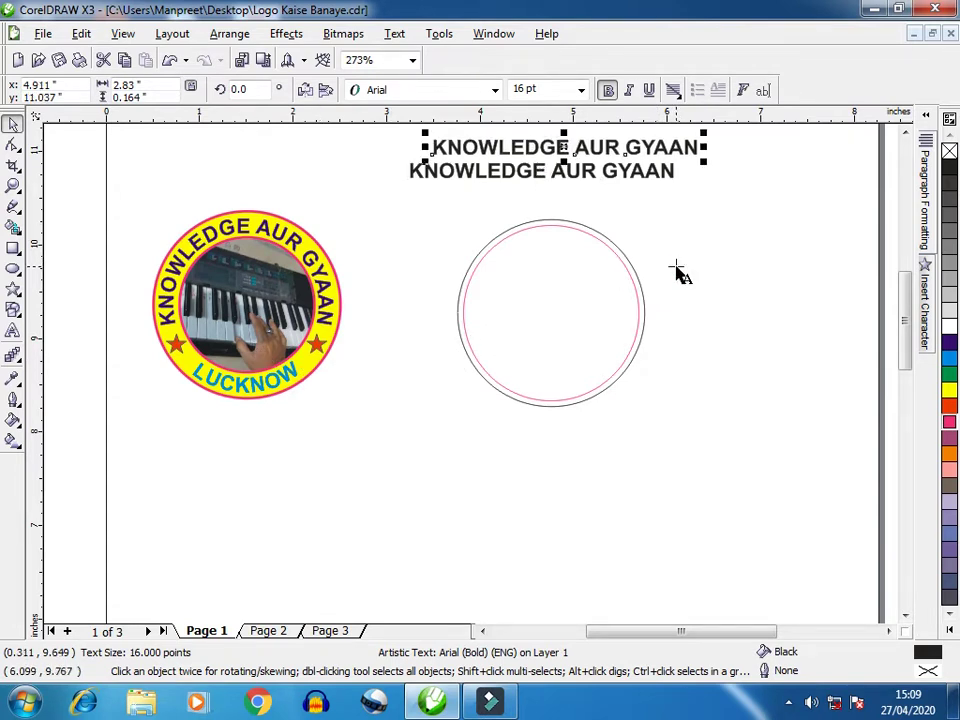
key(F8)
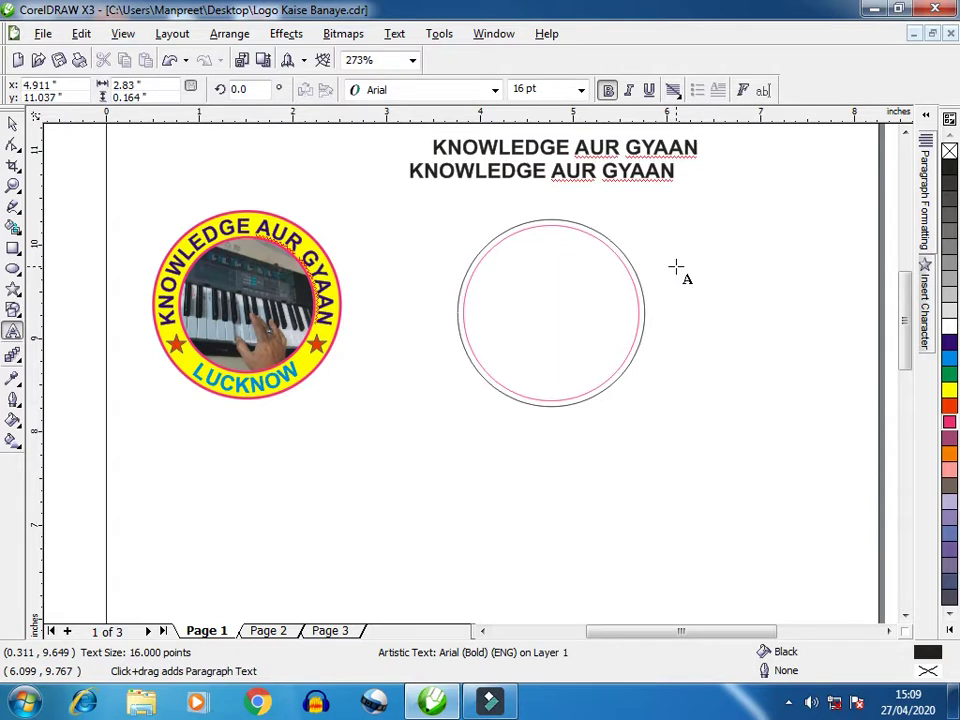
key(ctrl+a)
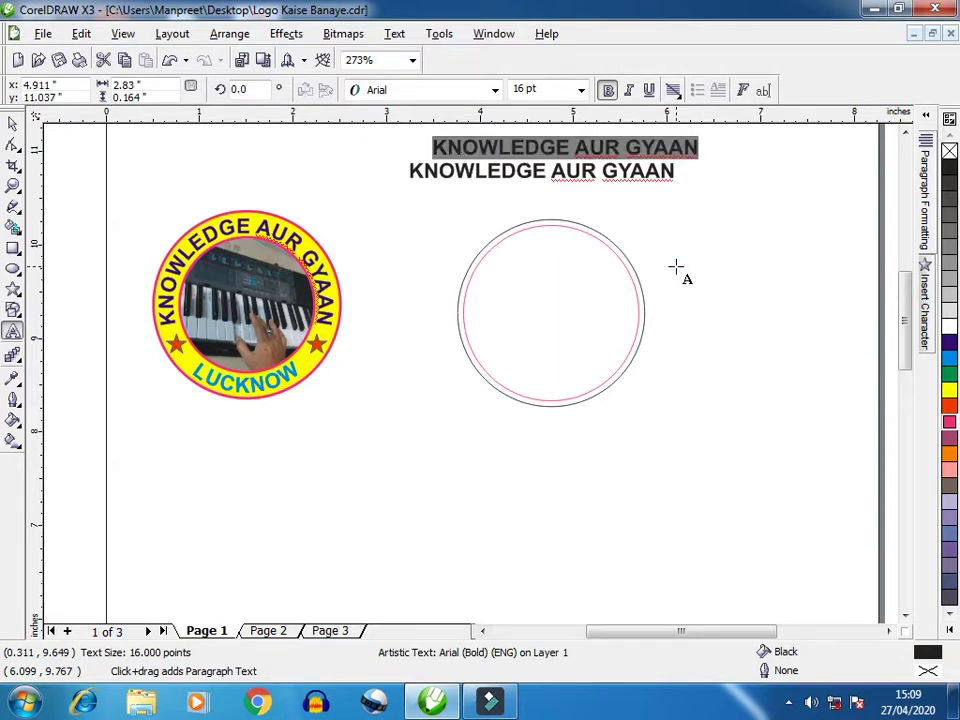
text(L)
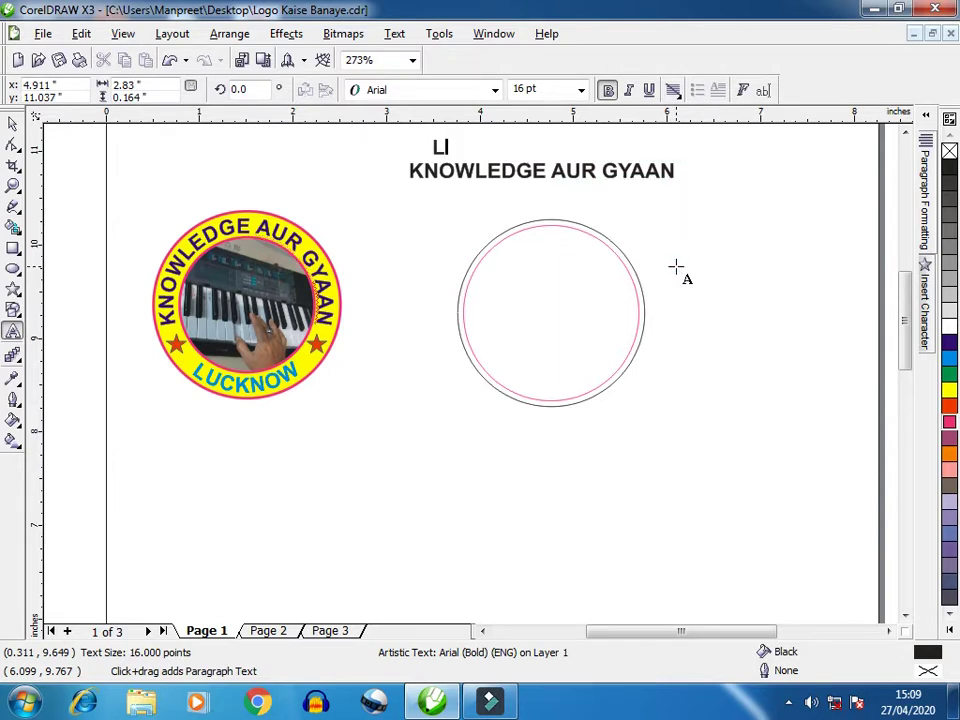
text(UCKNOW)
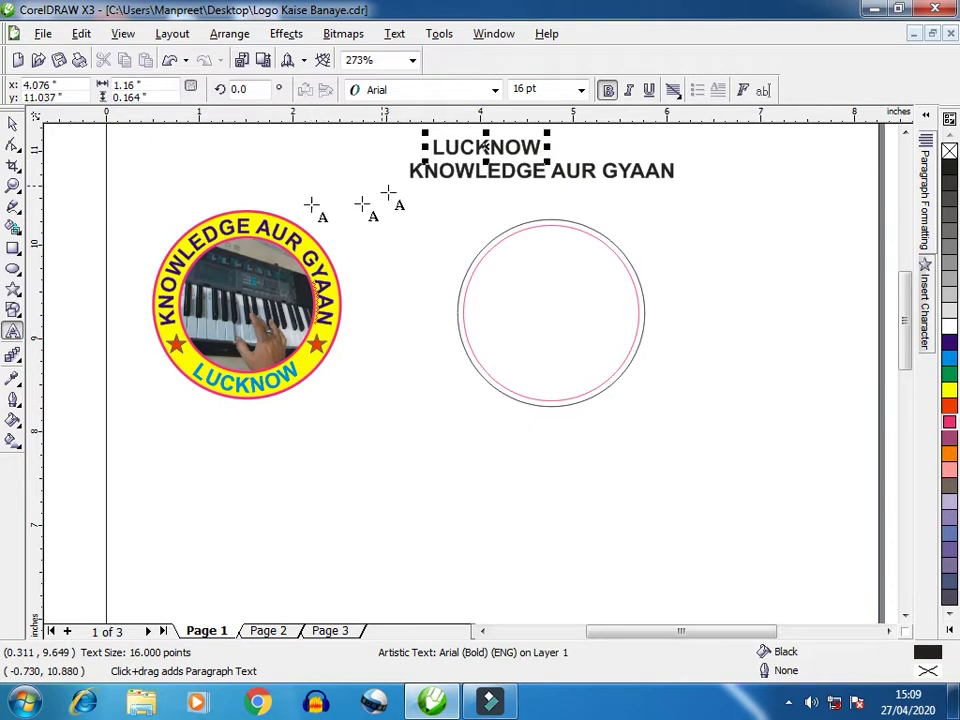
click(13, 123)
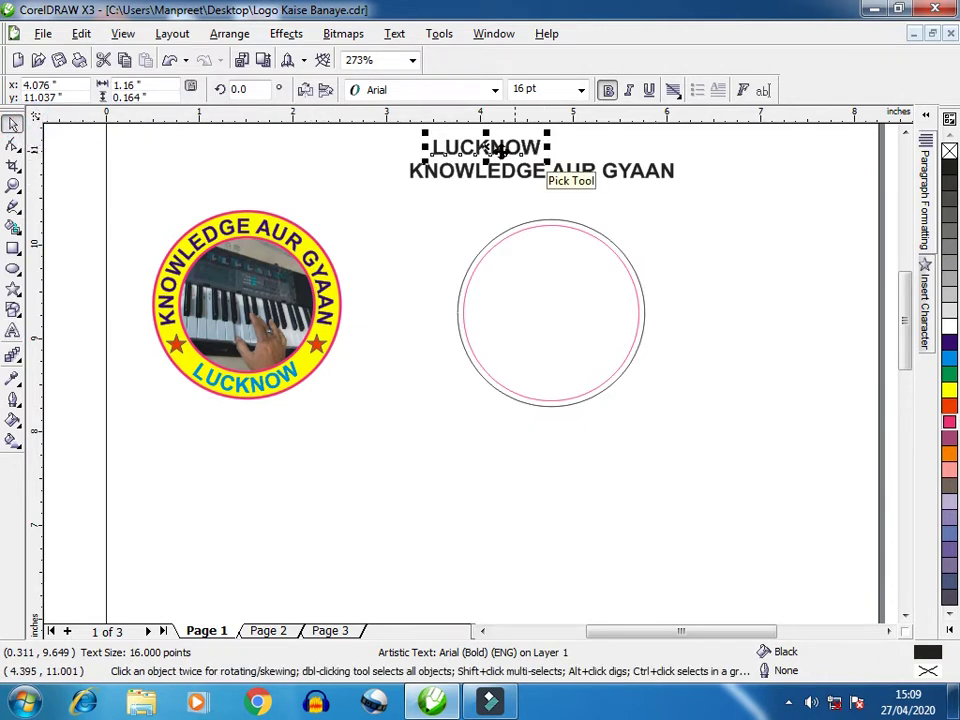
drag(495, 146, 629, 437)
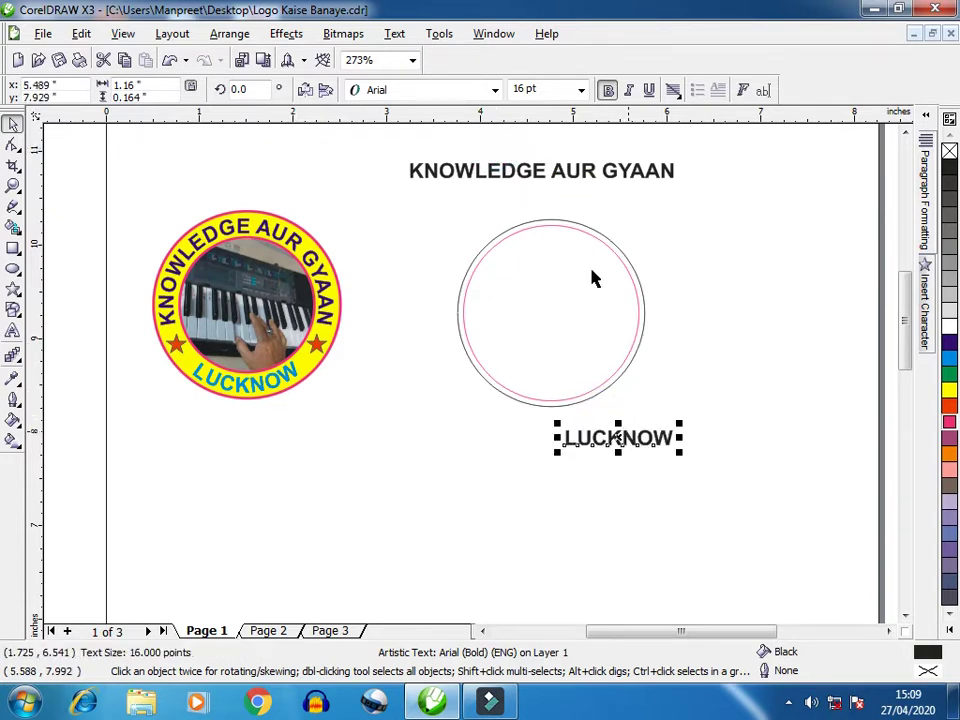
Step: Fit the KNOWLEDGE AUR GYAAN text to the inside of the inner circle, centred at its top and offset about -0.162 inches
click(563, 179)
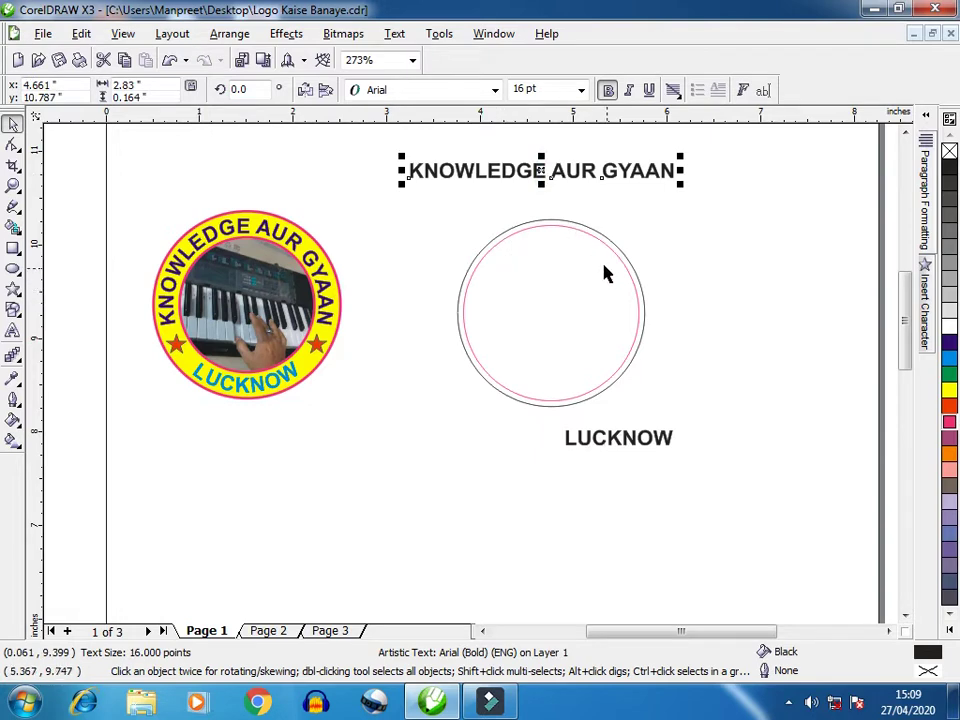
click(400, 35)
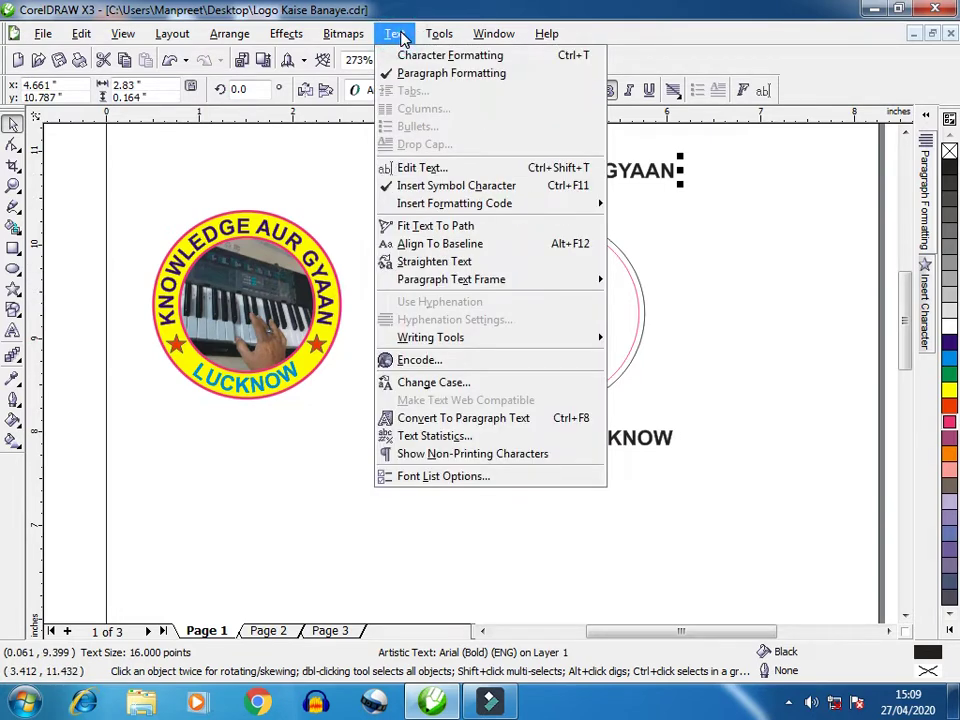
click(435, 227)
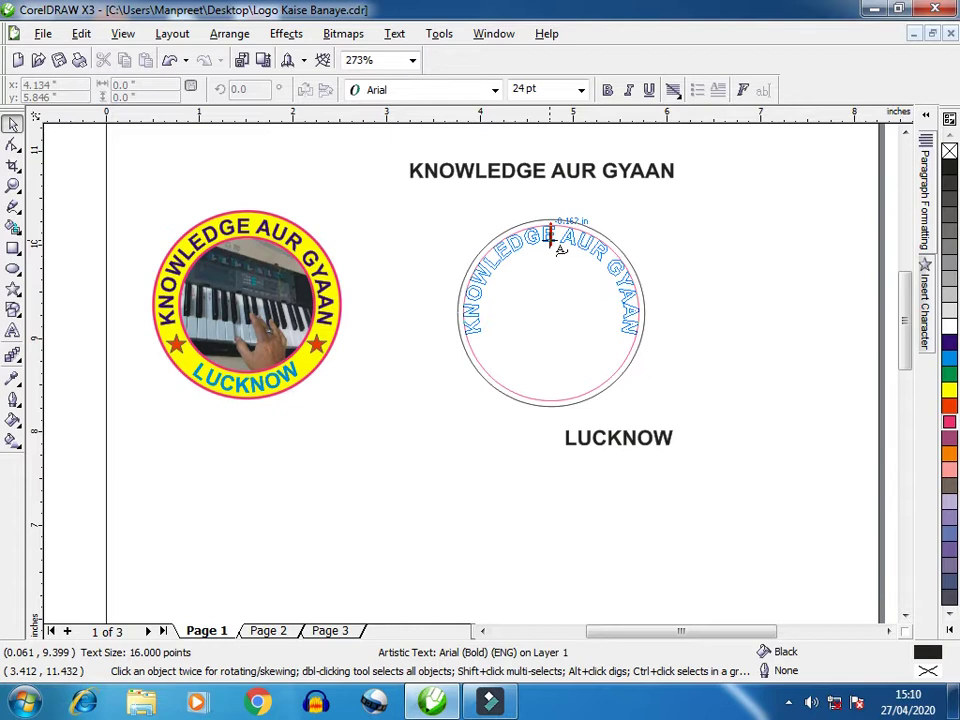
click(549, 238)
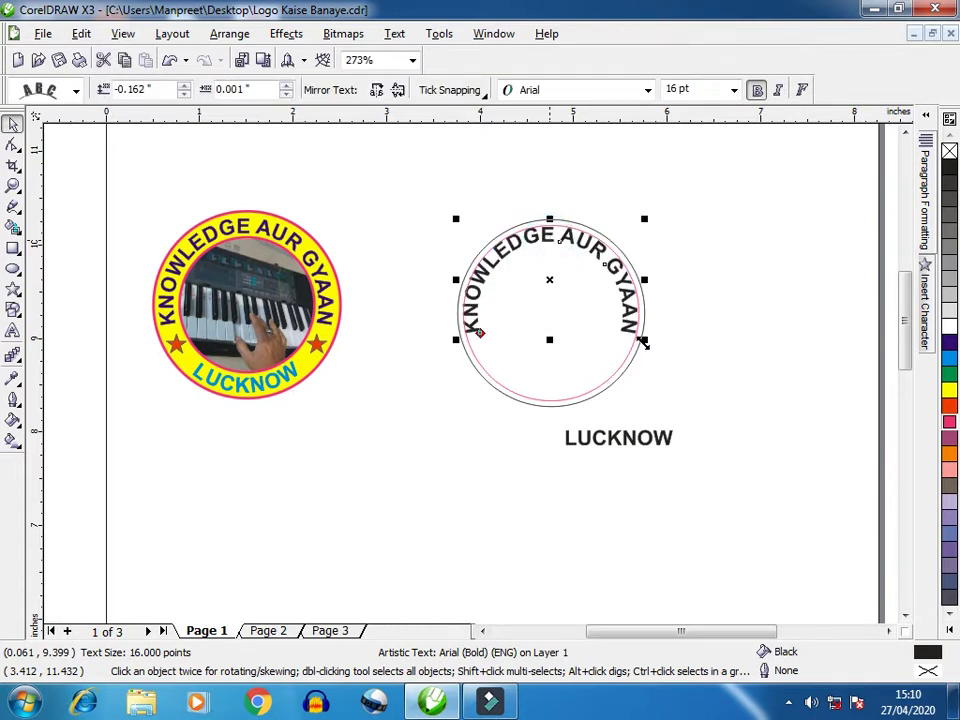
click(650, 444)
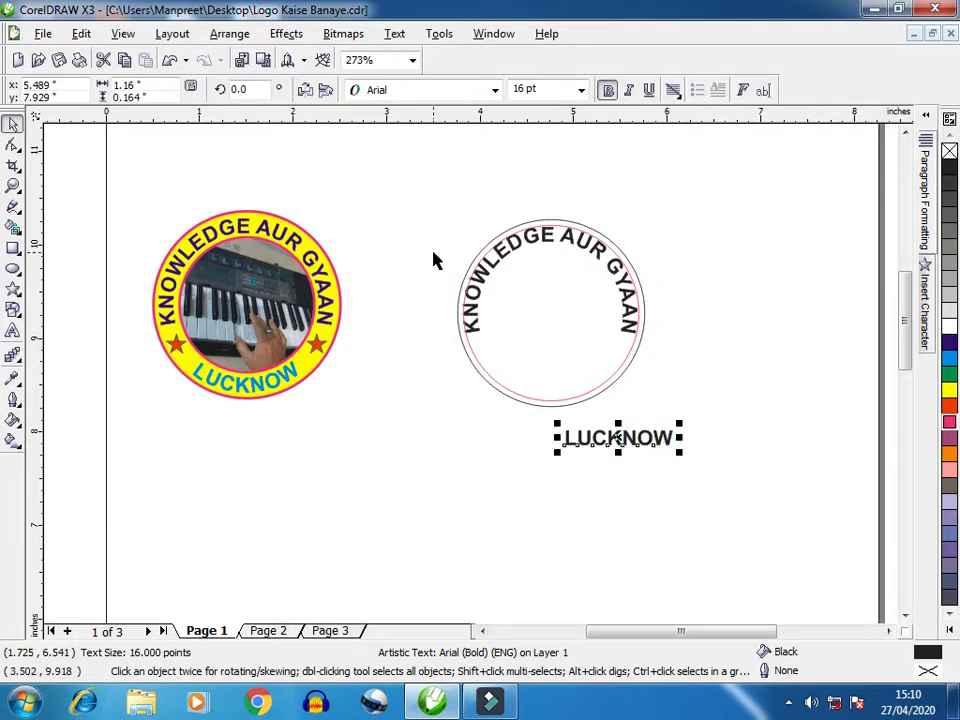
click(395, 35)
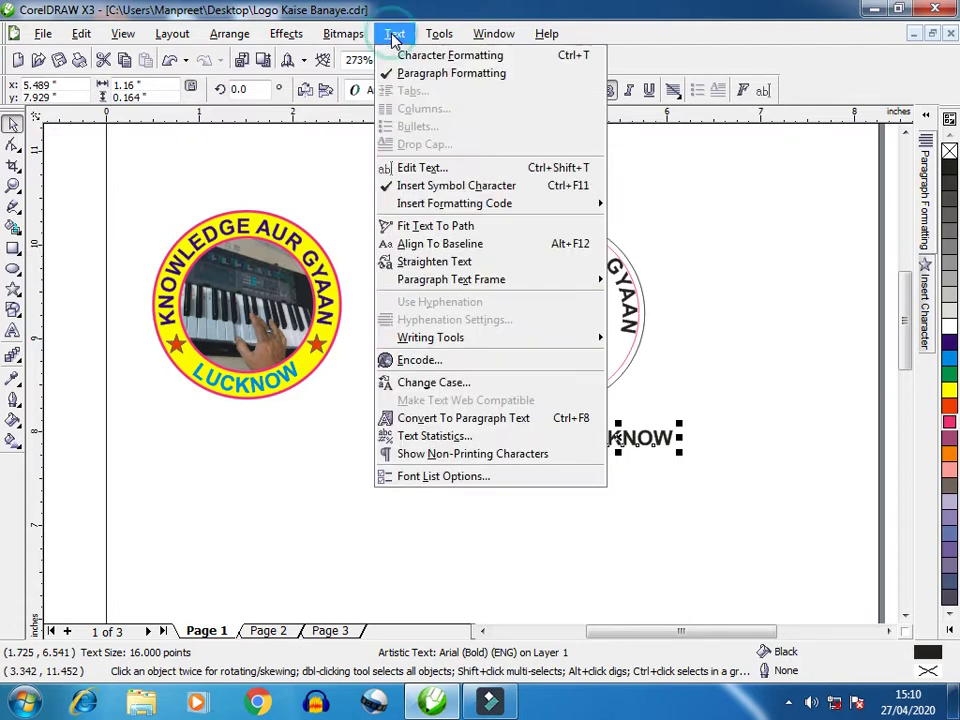
click(427, 227)
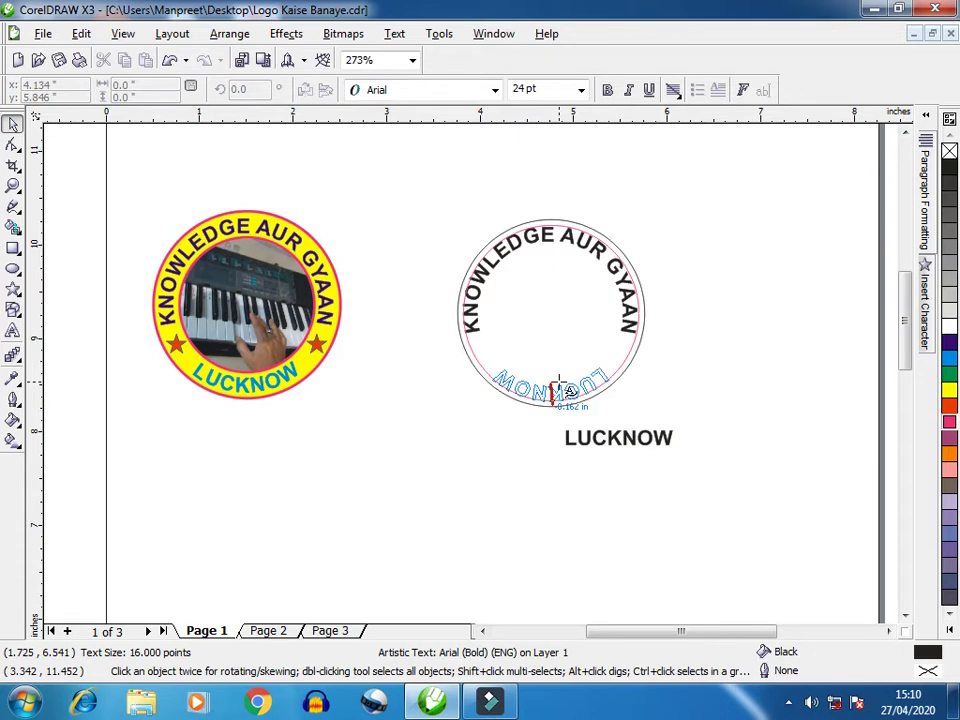
key(Escape)
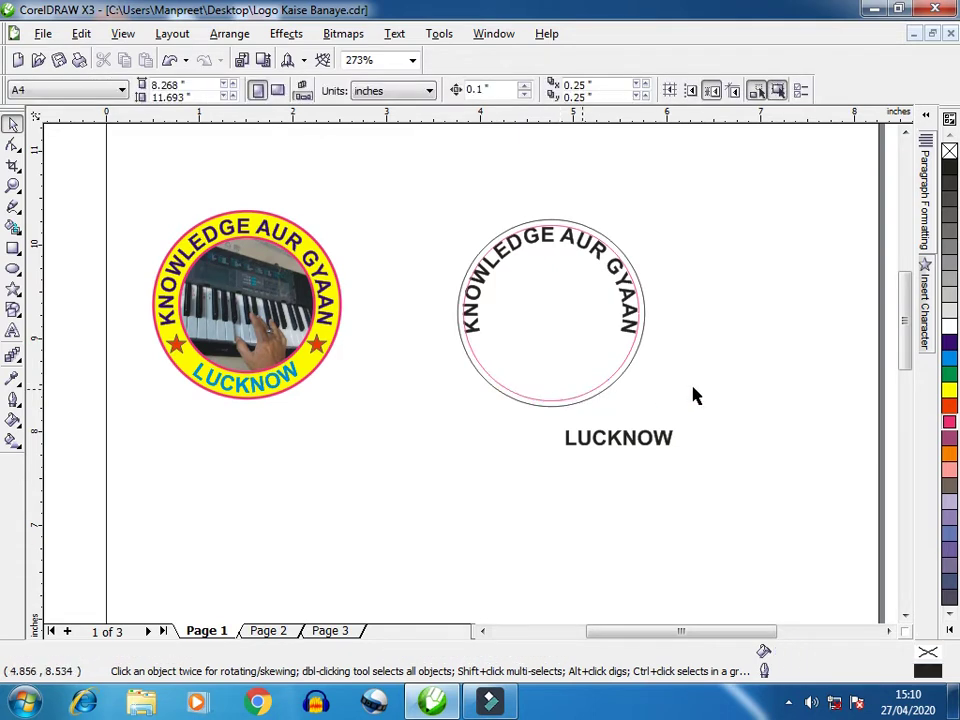
Step: Mirror the LUCKNOW text both horizontally and vertically
click(650, 444)
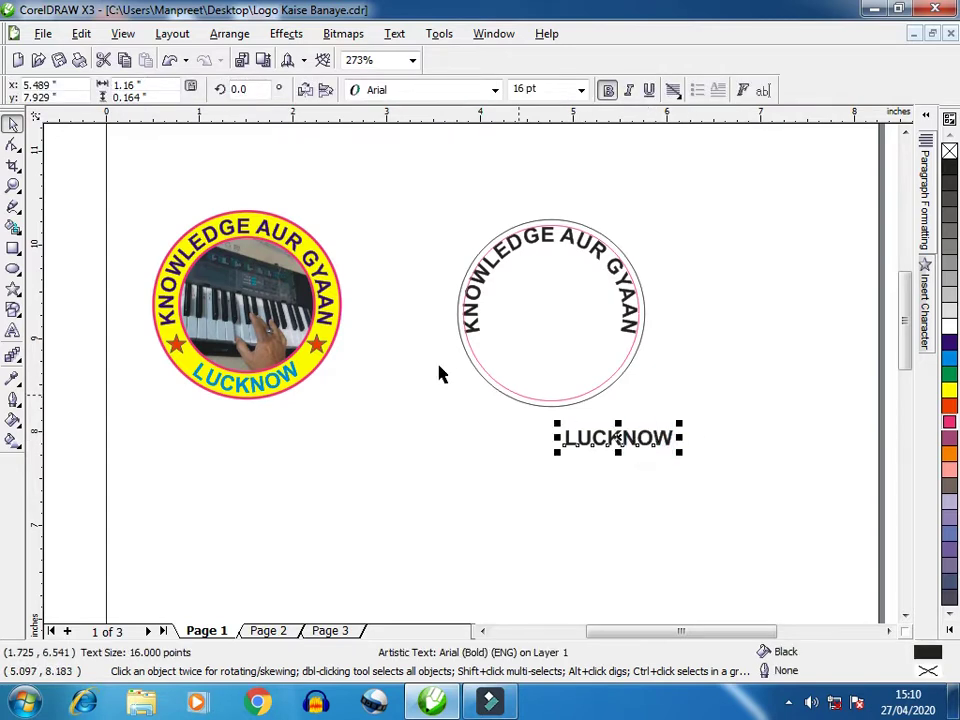
click(306, 94)
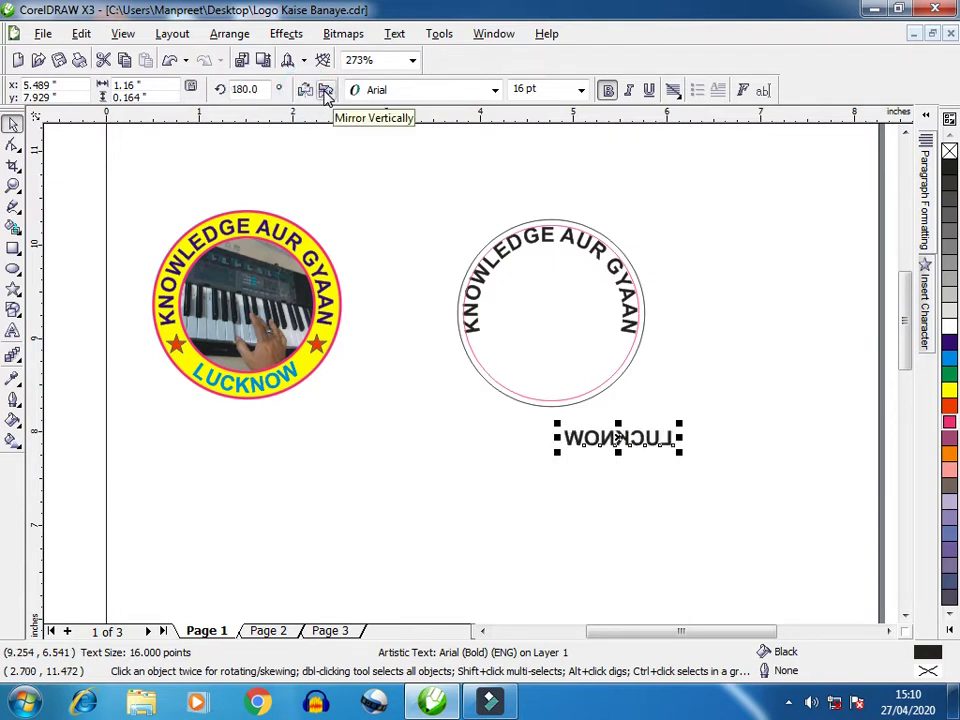
click(327, 92)
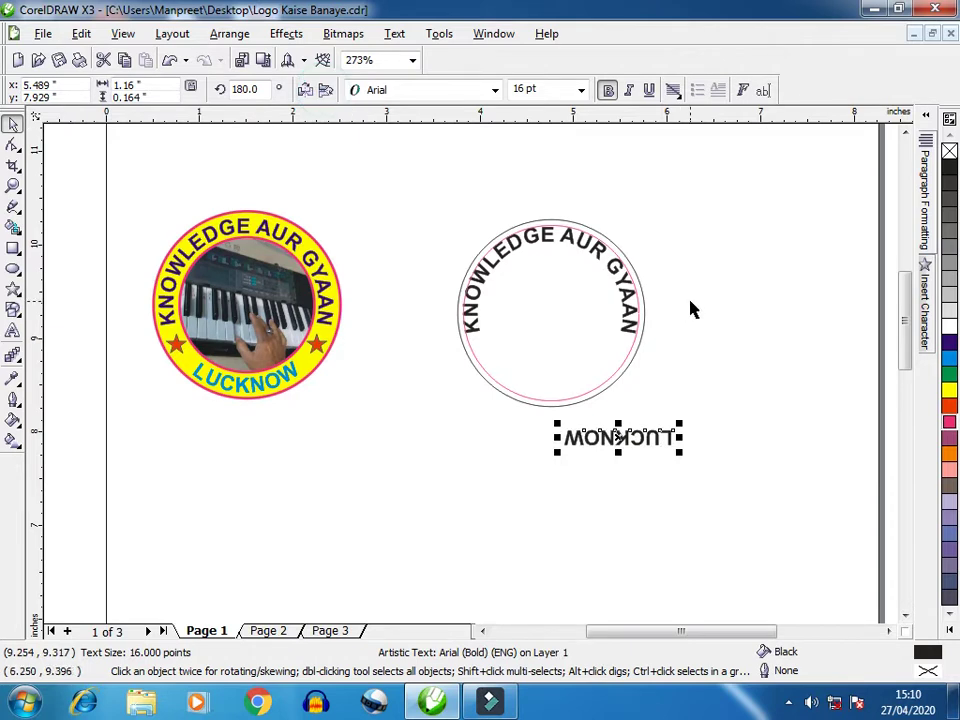
Step: Increase the character spacing of the mirrored LUCKNOW text to 46%
click(928, 183)
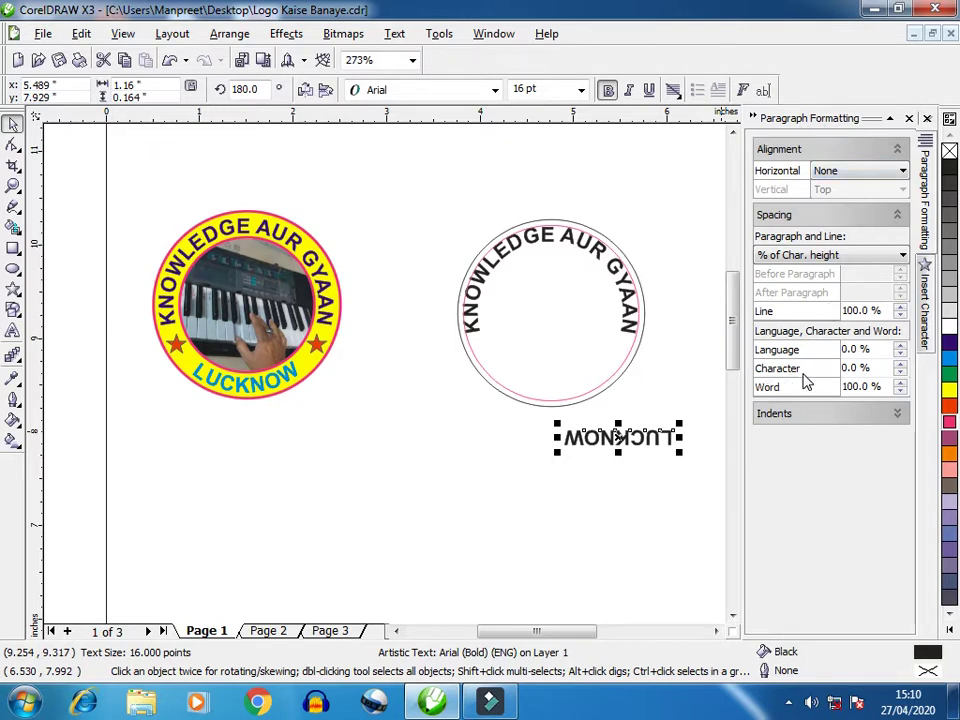
double_click(876, 367)
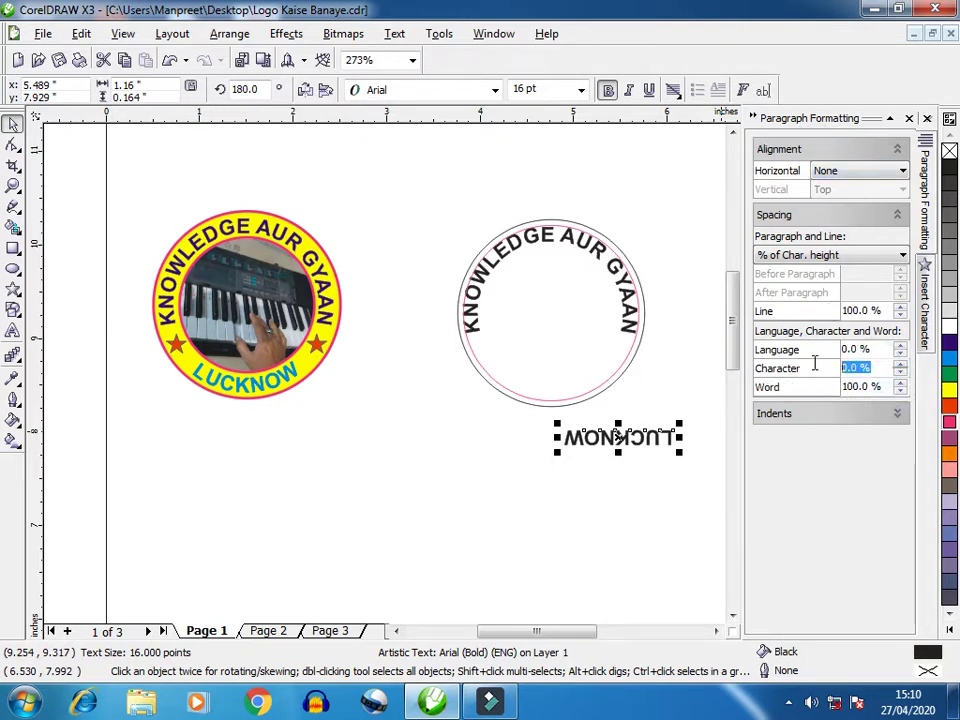
click(900, 364)
click(900, 364)
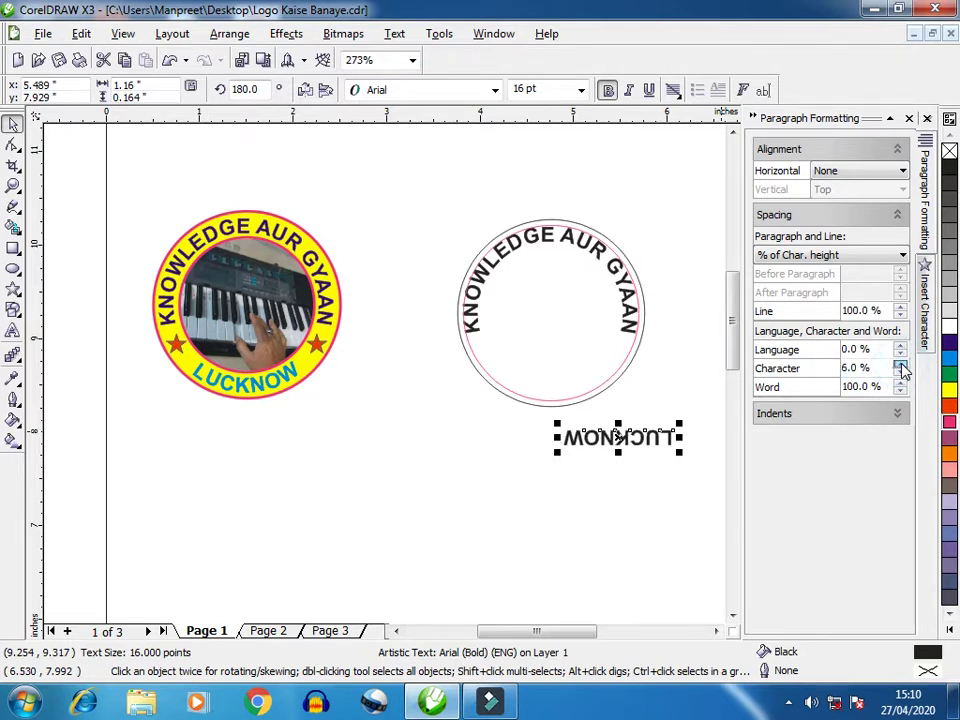
click(900, 365)
click(900, 365)
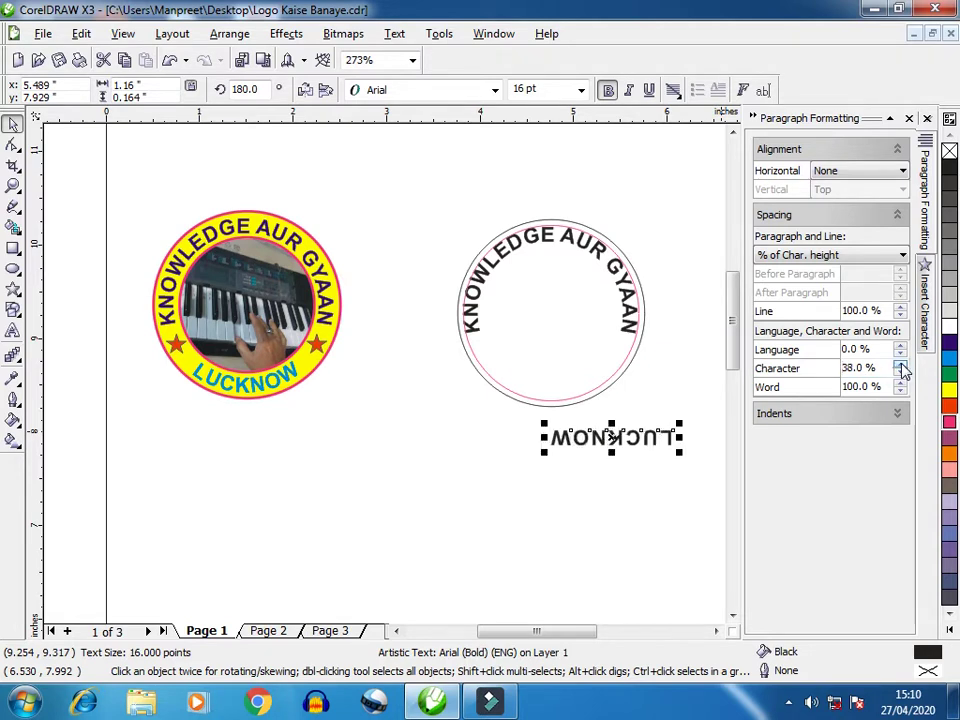
click(900, 365)
click(900, 365)
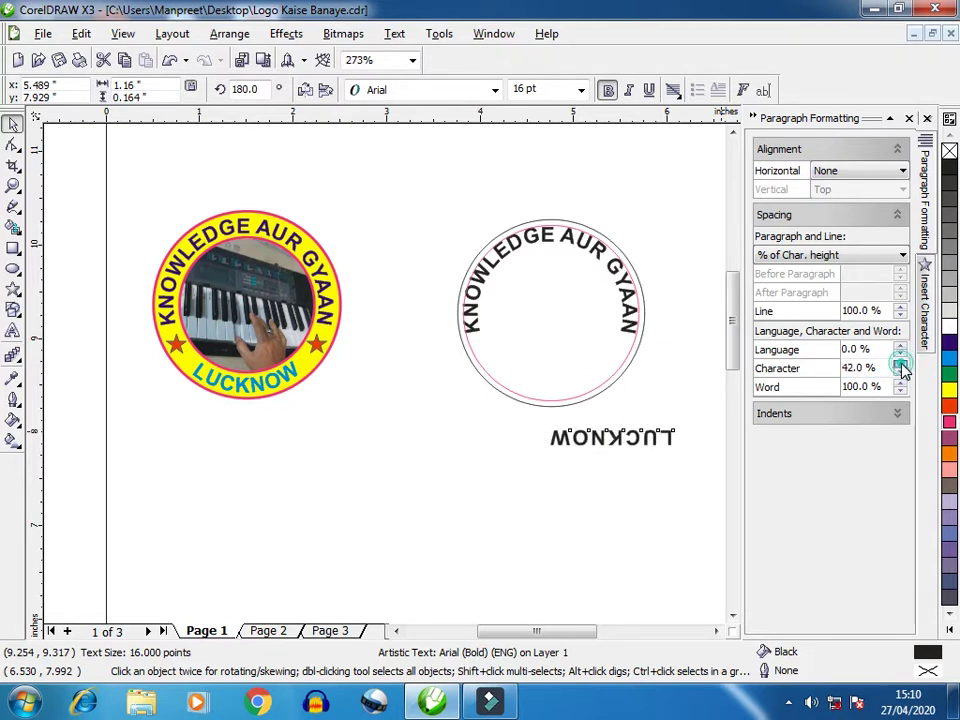
click(900, 365)
click(900, 365)
click(900, 365)
click(900, 365)
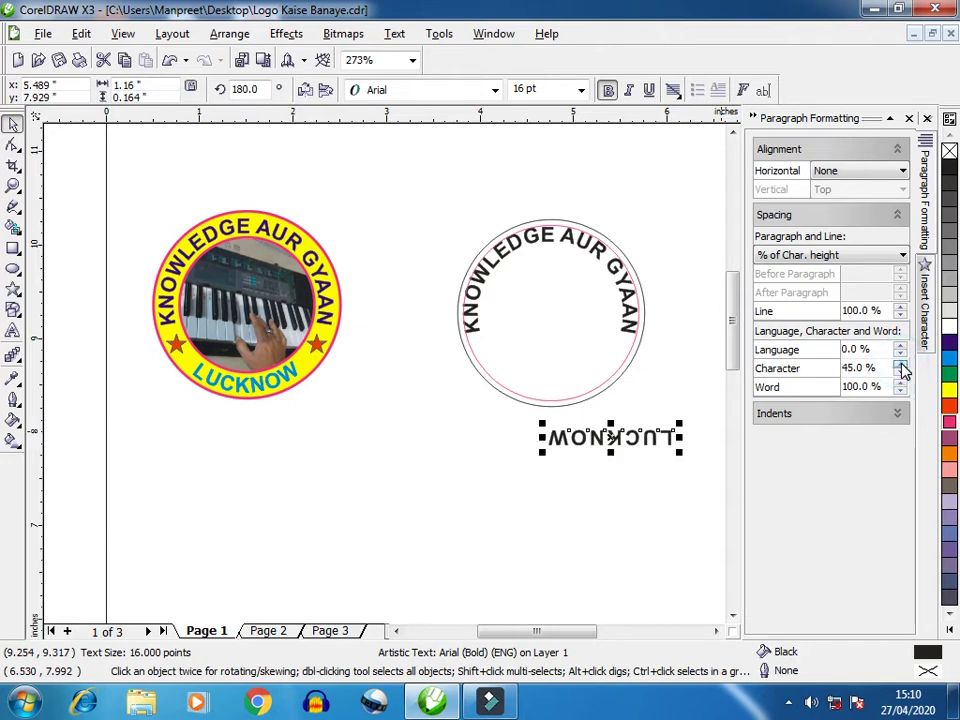
click(900, 365)
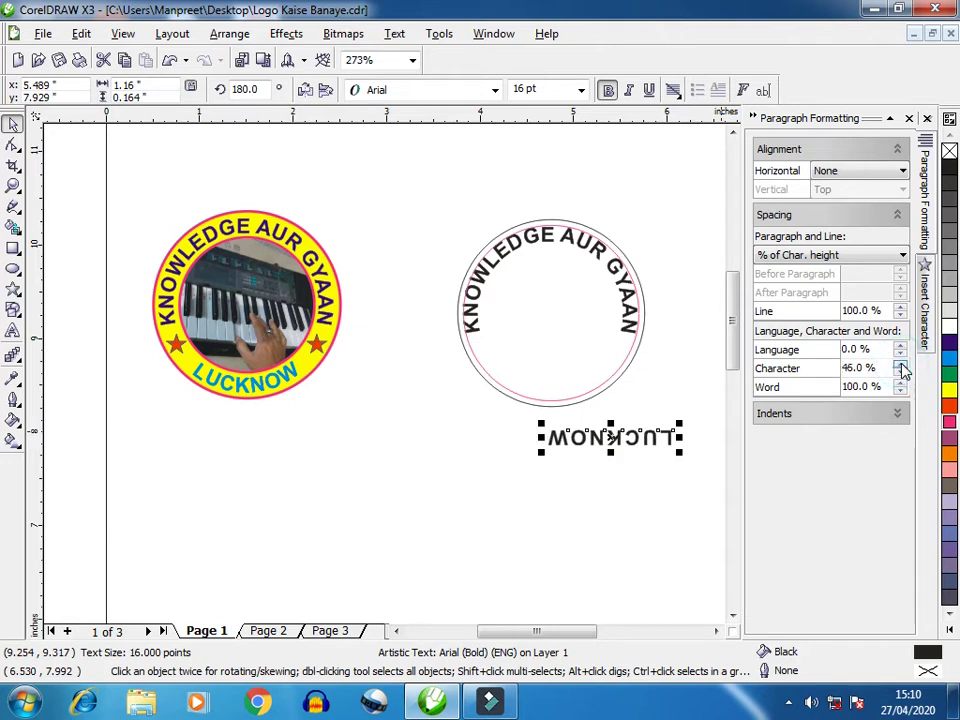
click(754, 117)
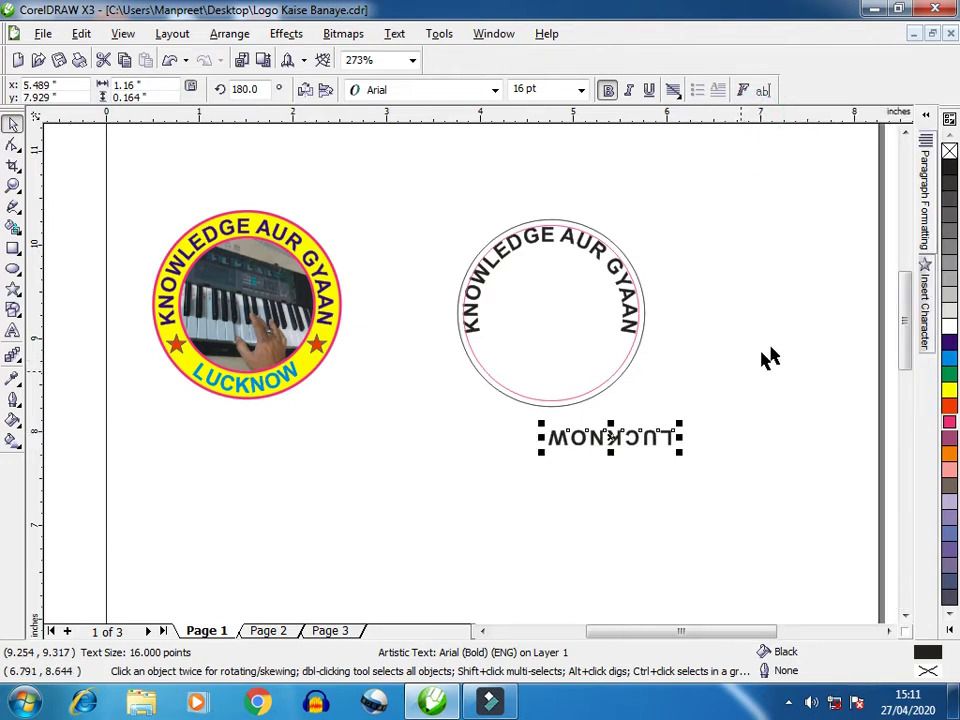
Step: Fit the LUCKNOW text to the inside of the magenta inner circle, centred at its bottom with no distance from the path
click(398, 36)
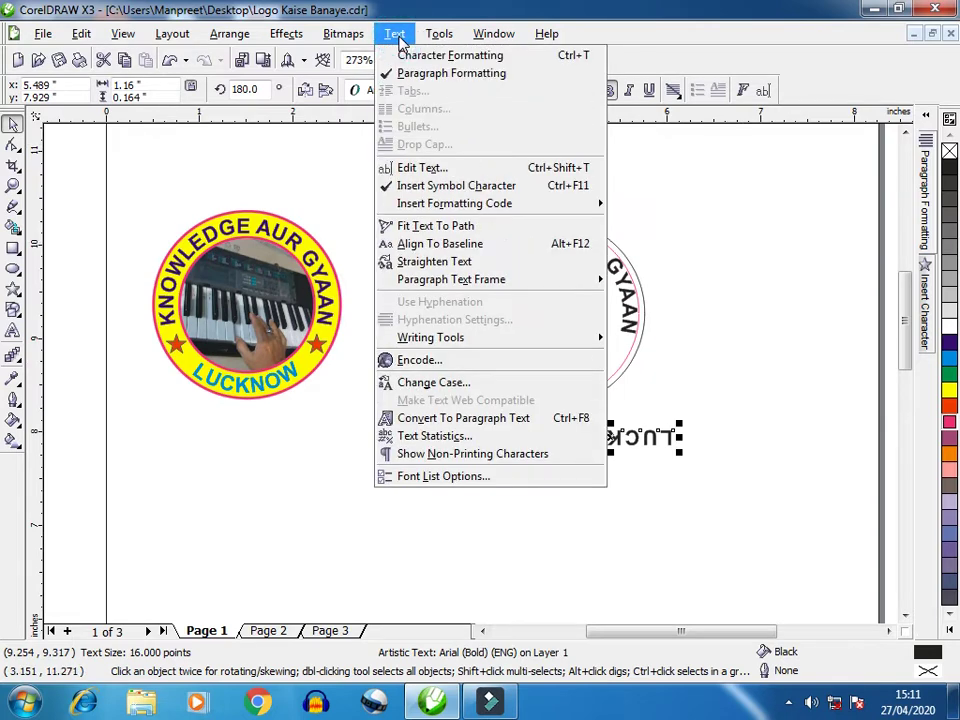
click(453, 228)
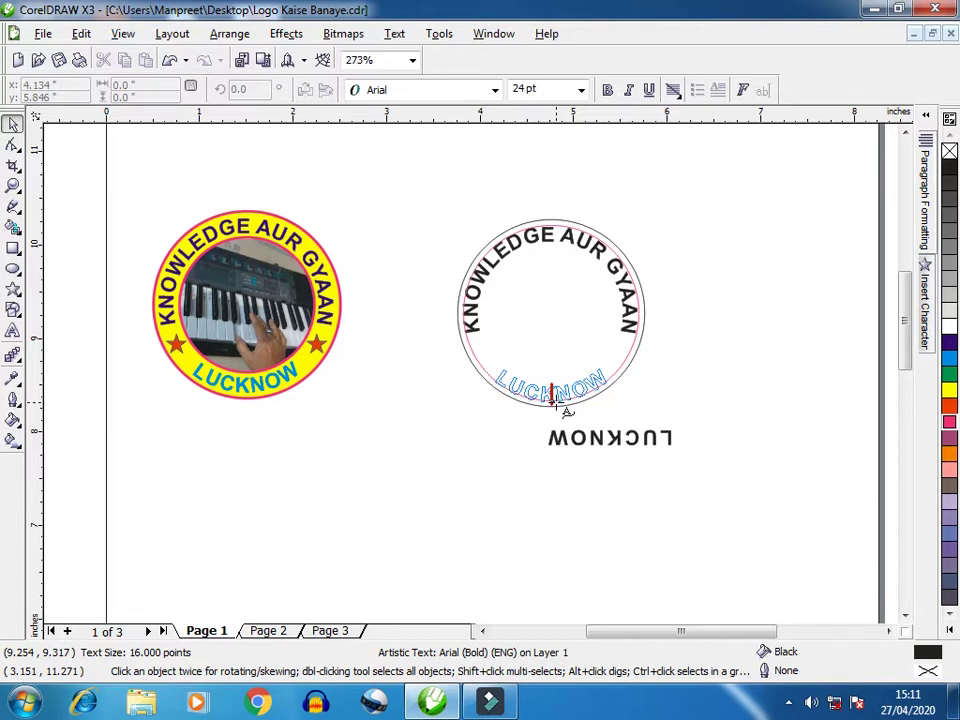
click(556, 400)
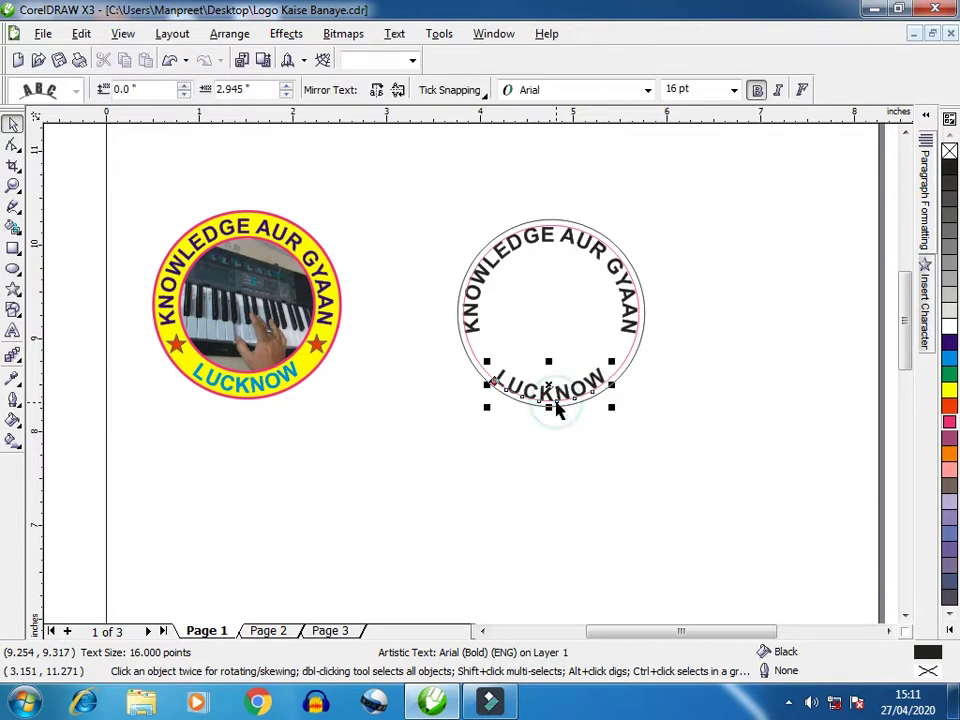
click(674, 414)
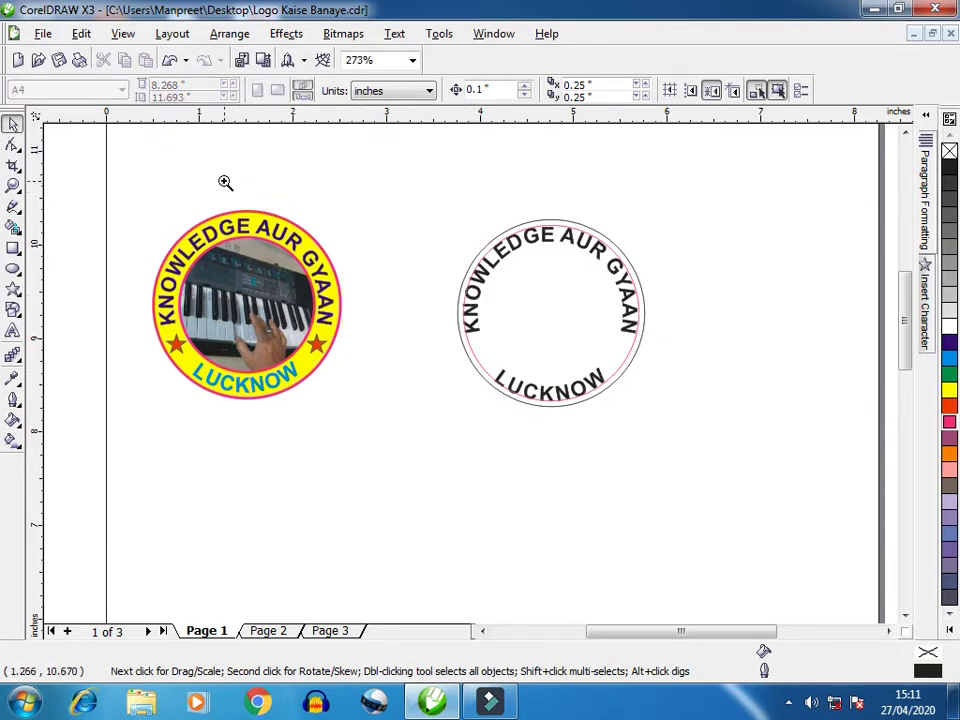
Step: Delete the magenta path circle while keeping both curved texts in place
drag(224, 182, 733, 515)
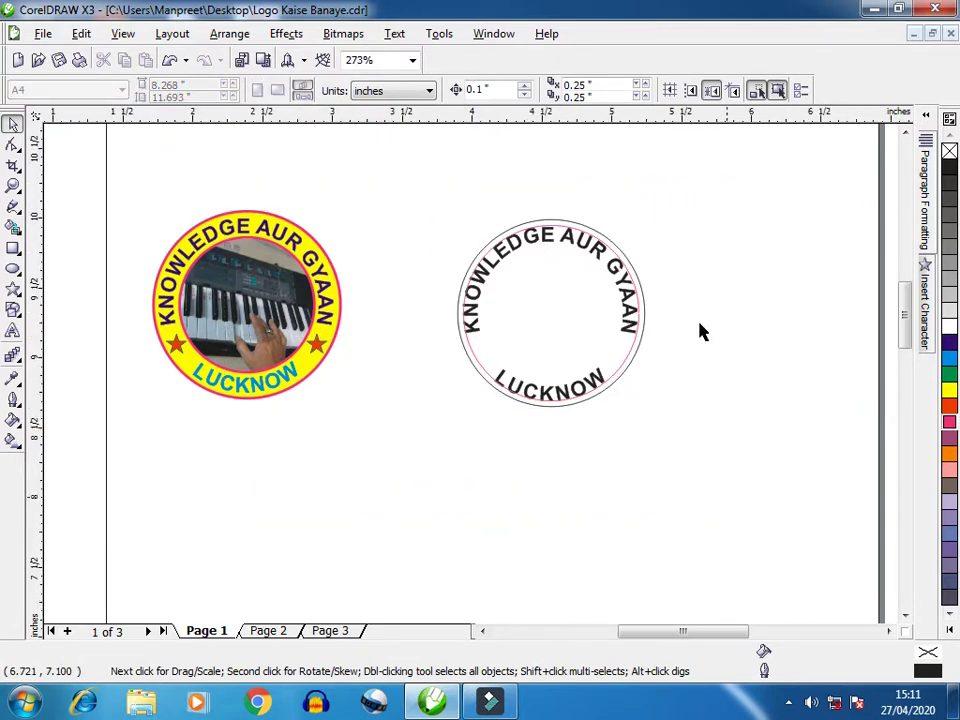
click(13, 145)
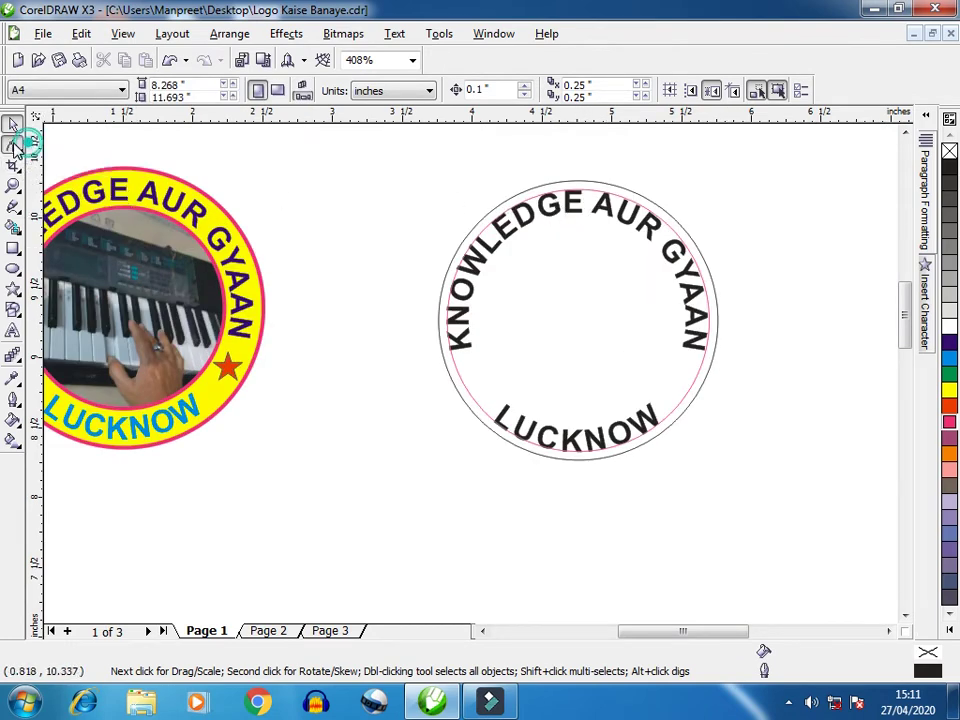
click(589, 194)
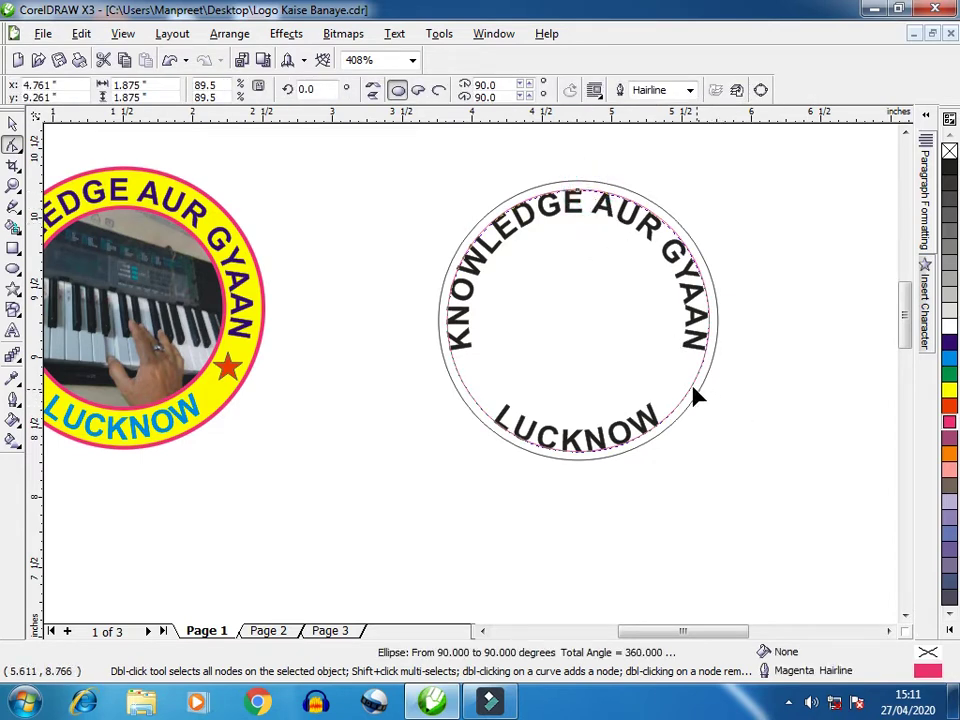
click(790, 413)
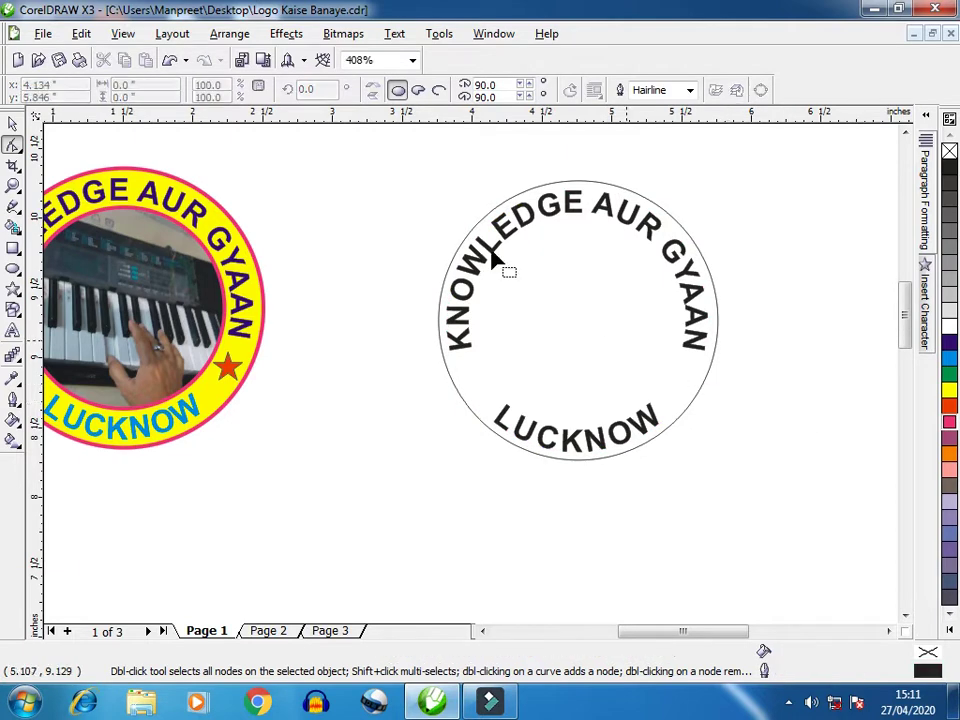
click(13, 122)
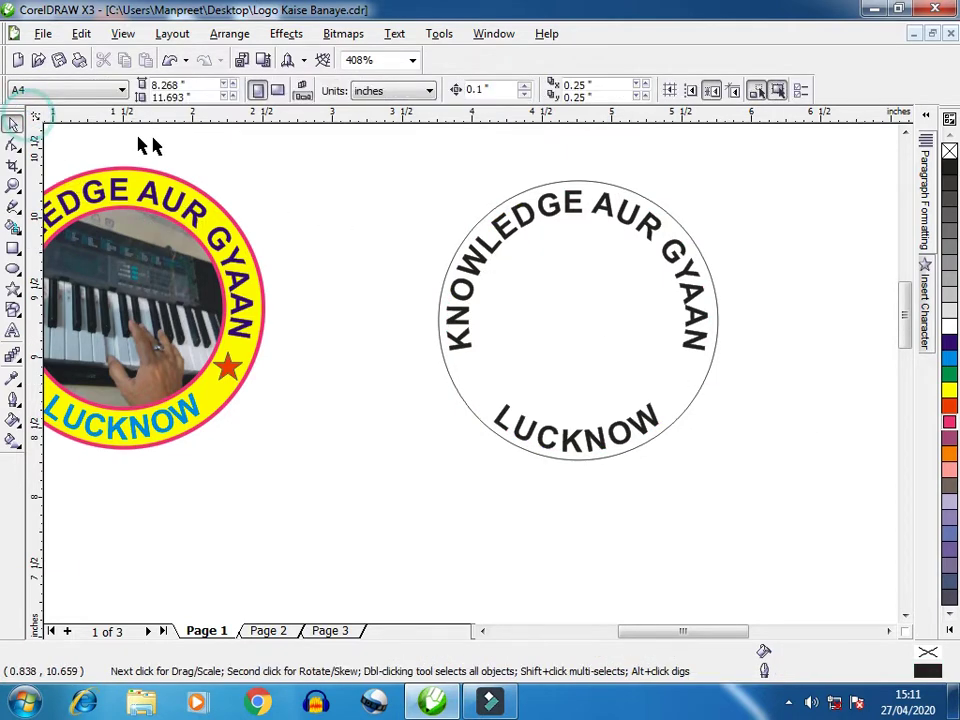
Step: Set the outline width of the remaining outer circle to 2.0 pt
click(638, 193)
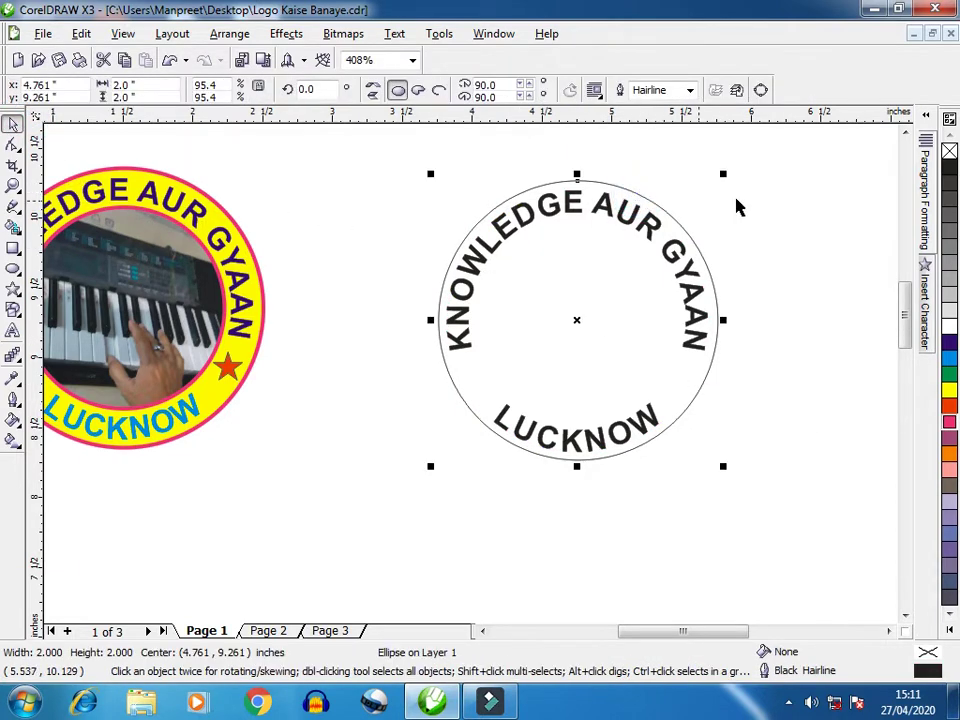
click(690, 91)
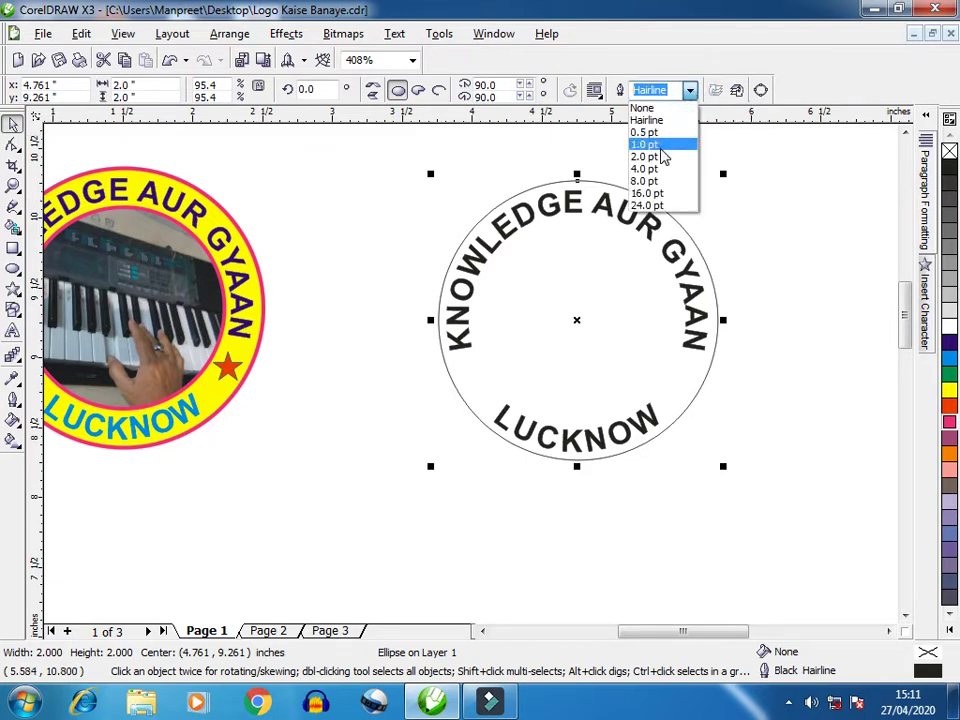
click(664, 157)
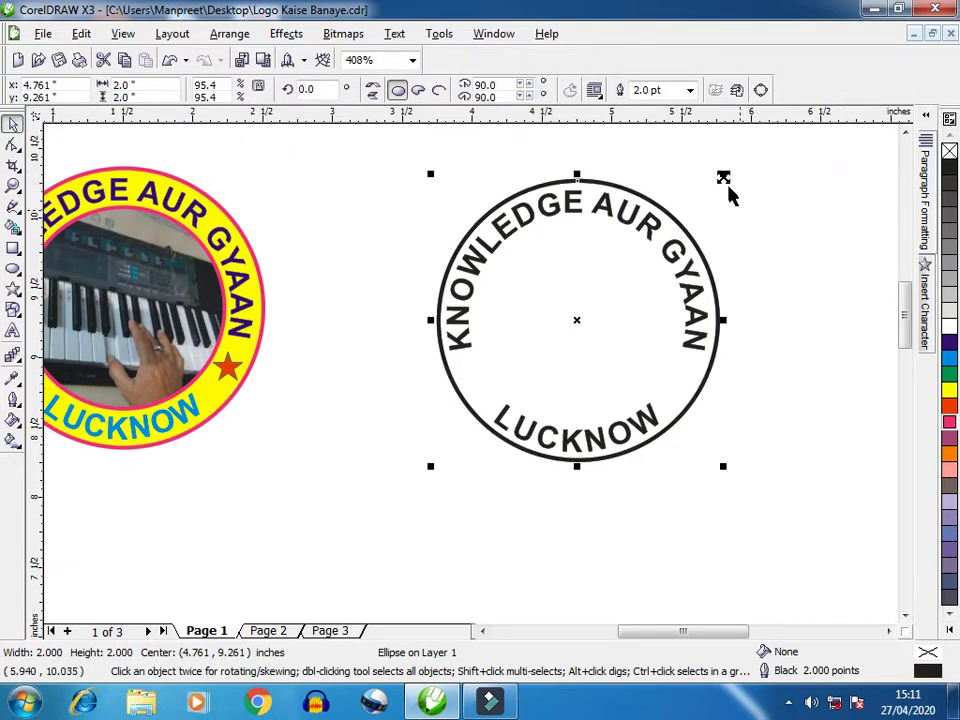
Step: Create a concentric inner copy of the outer circle, about 1.455 inches in diameter, inside the ring of text
drag(722, 175, 697, 214)
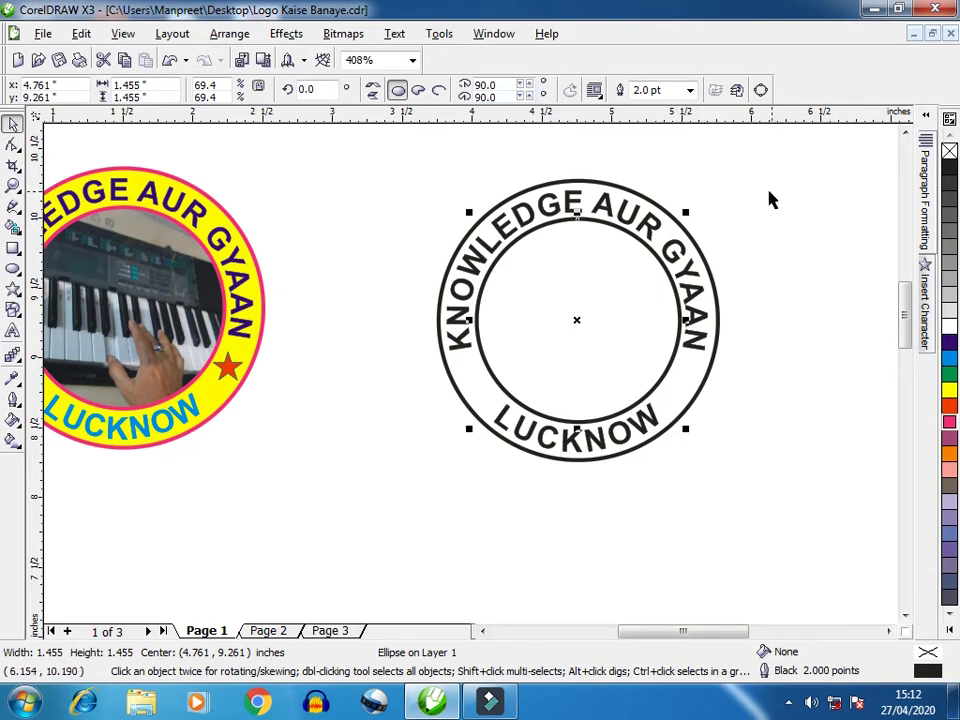
click(761, 210)
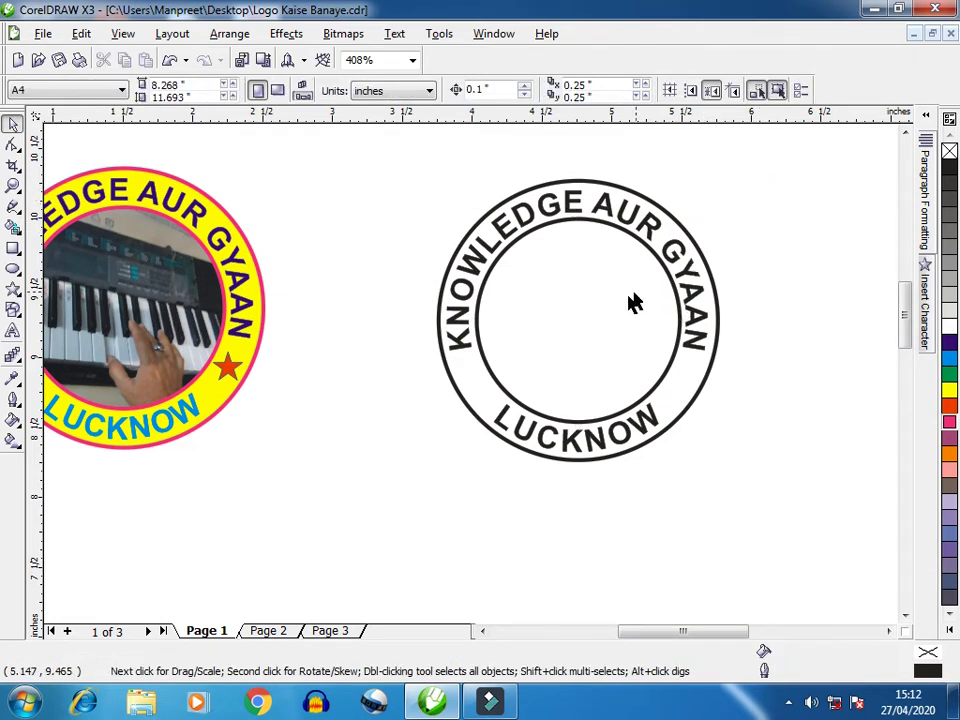
click(593, 293)
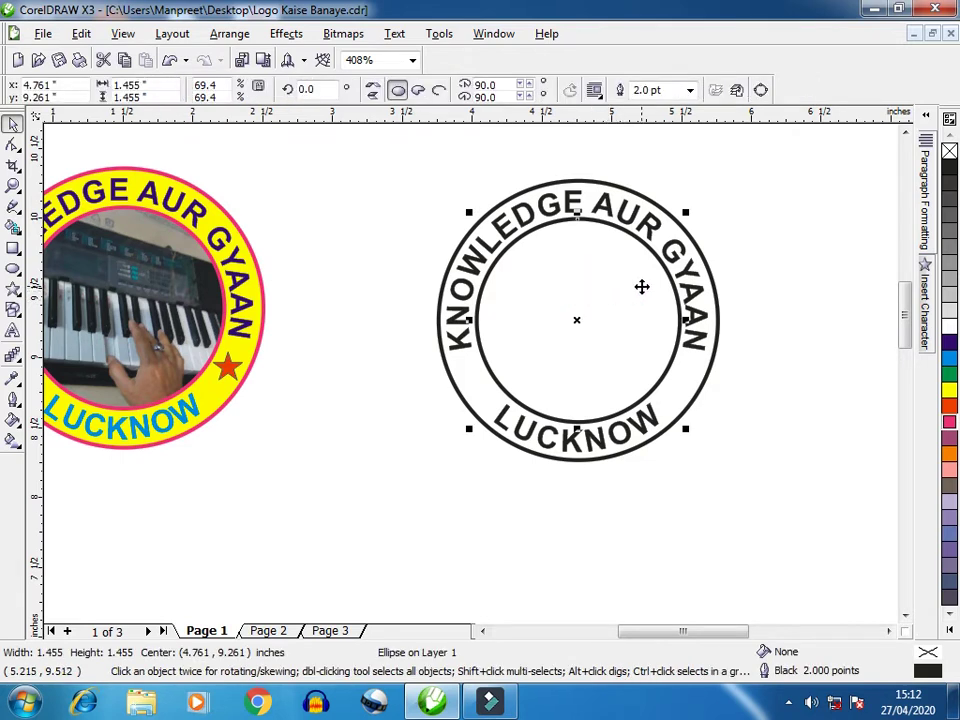
click(325, 183)
Step: Import the keyboard photo IMG_20200328_170133 from the Image Piono folder and place it on the page
click(40, 34)
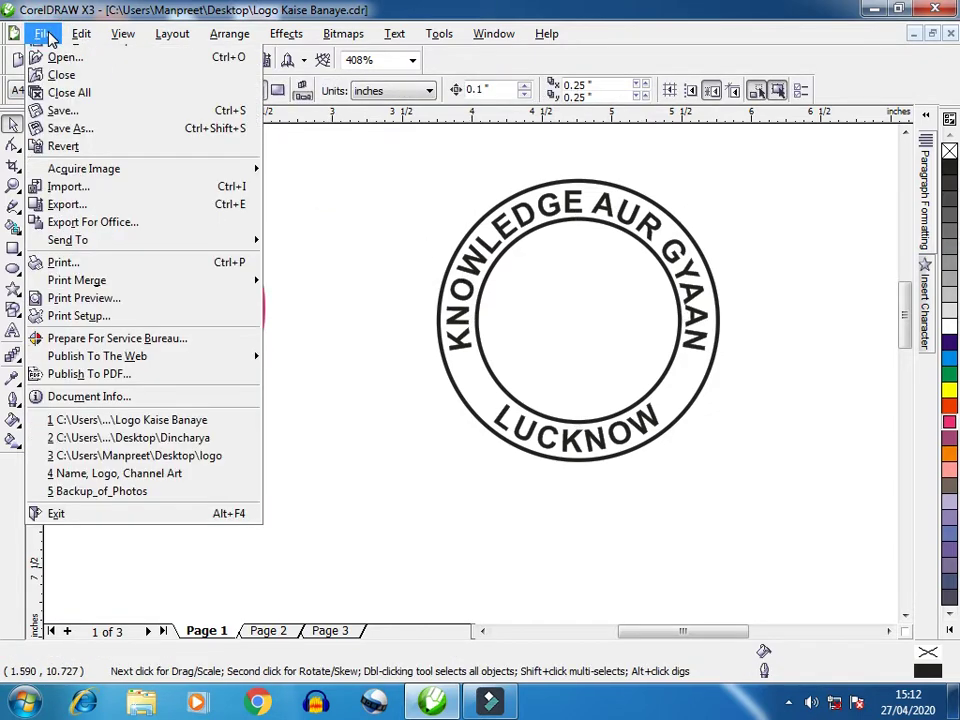
click(68, 228)
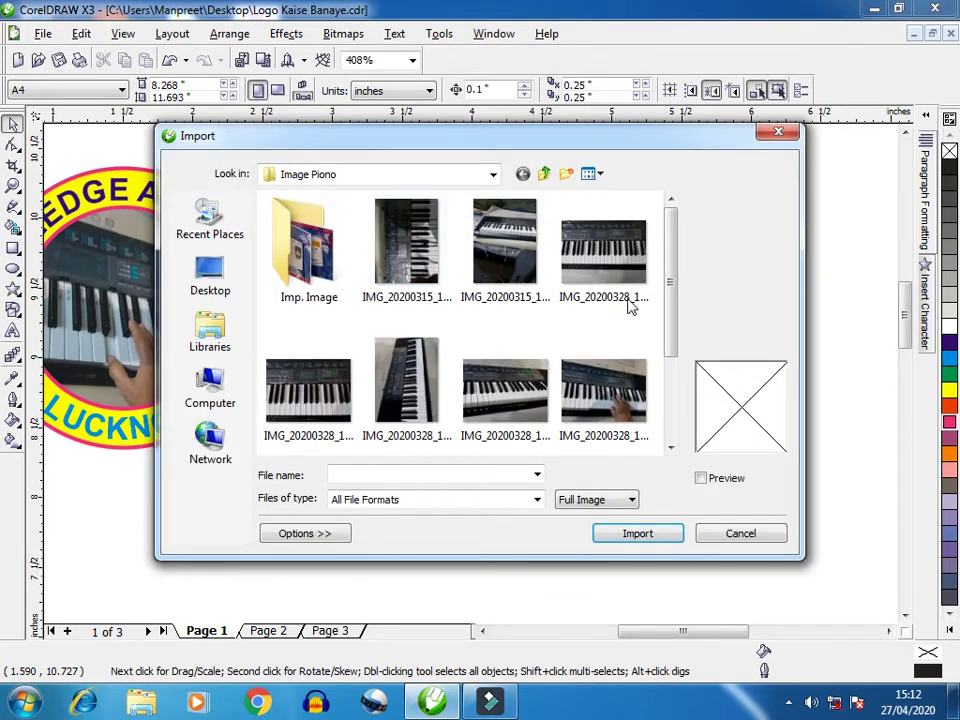
drag(677, 304, 673, 392)
click(310, 388)
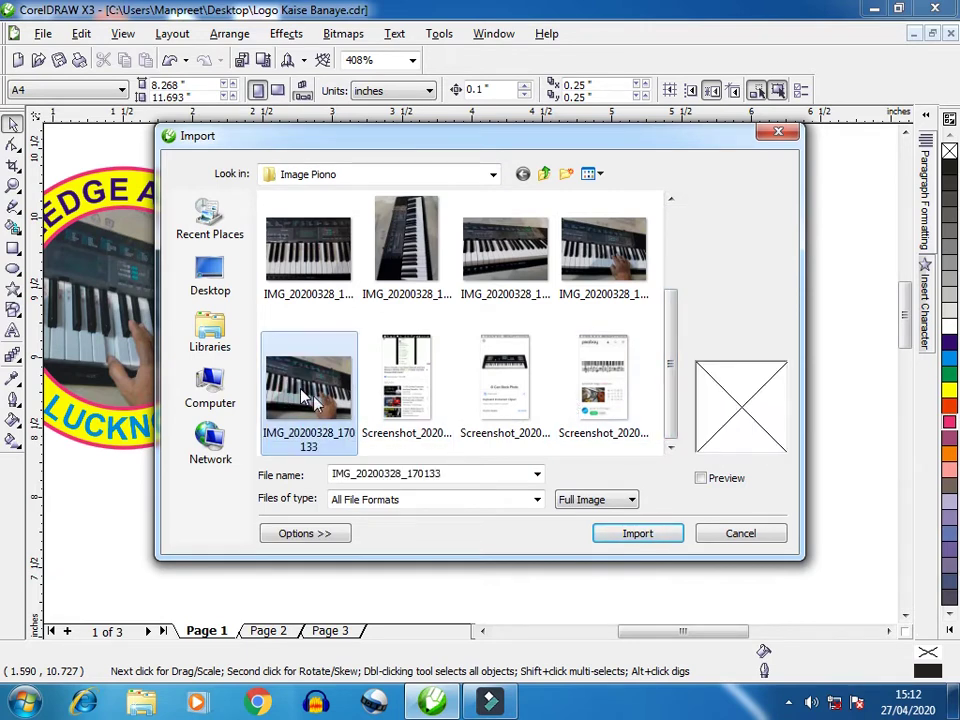
click(635, 534)
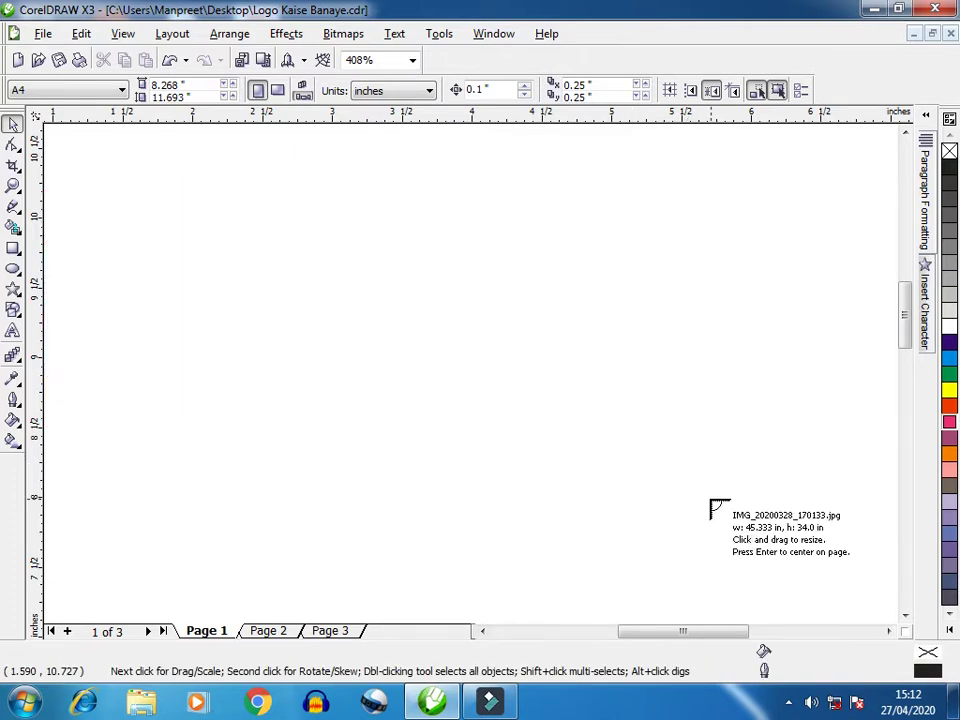
scroll(556, 437, down, 3)
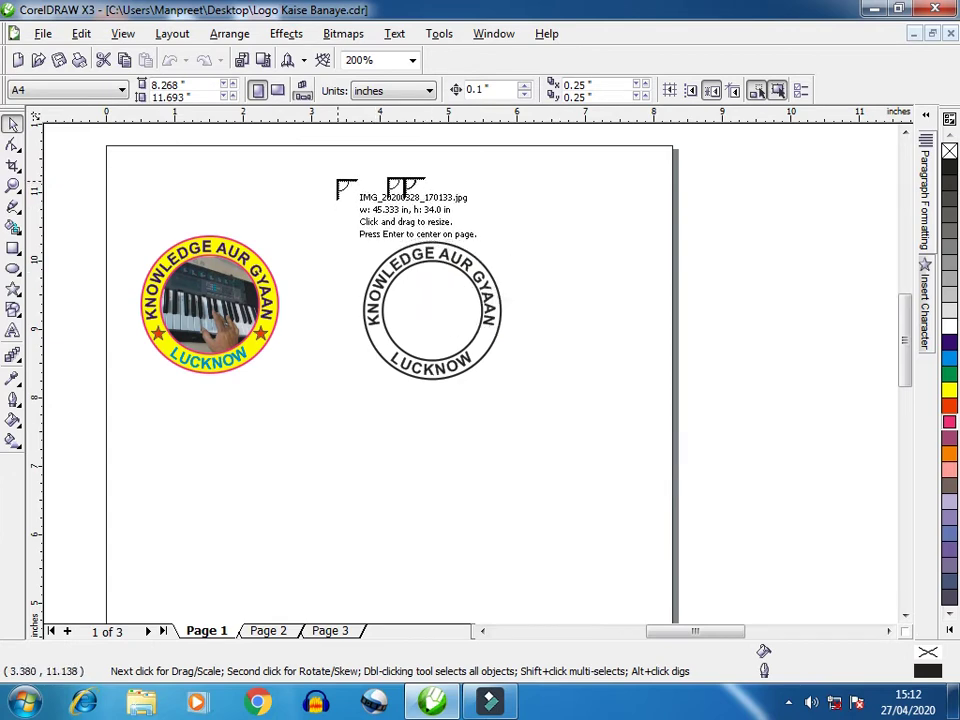
click(390, 156)
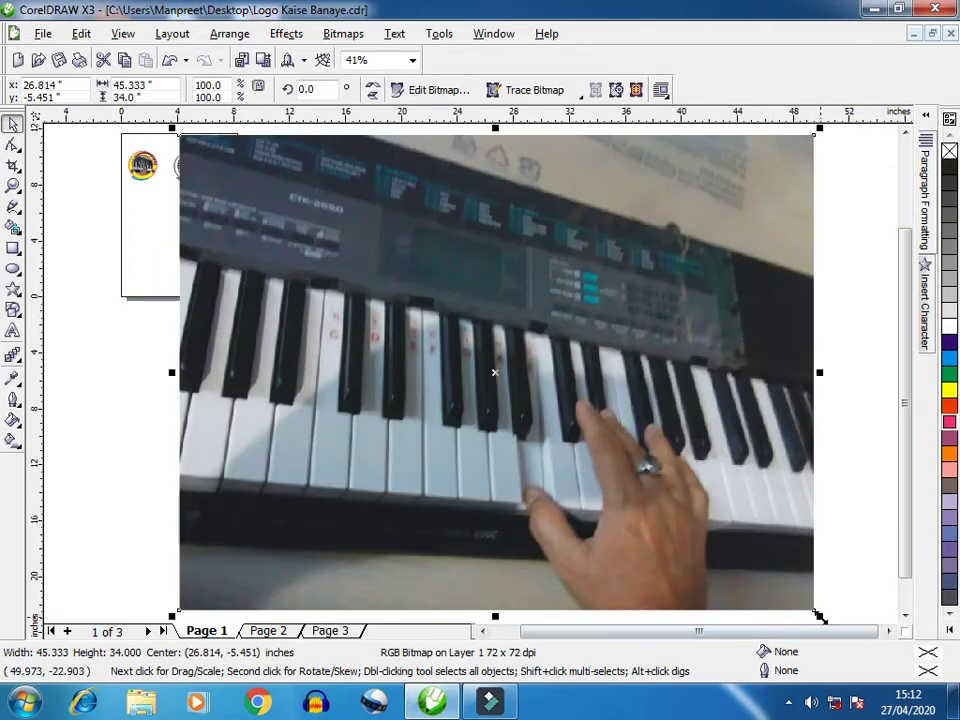
Step: Scale the keyboard photo down proportionally to about 2.03 by 1.52 inches, beside the new circles
drag(818, 616, 234, 180)
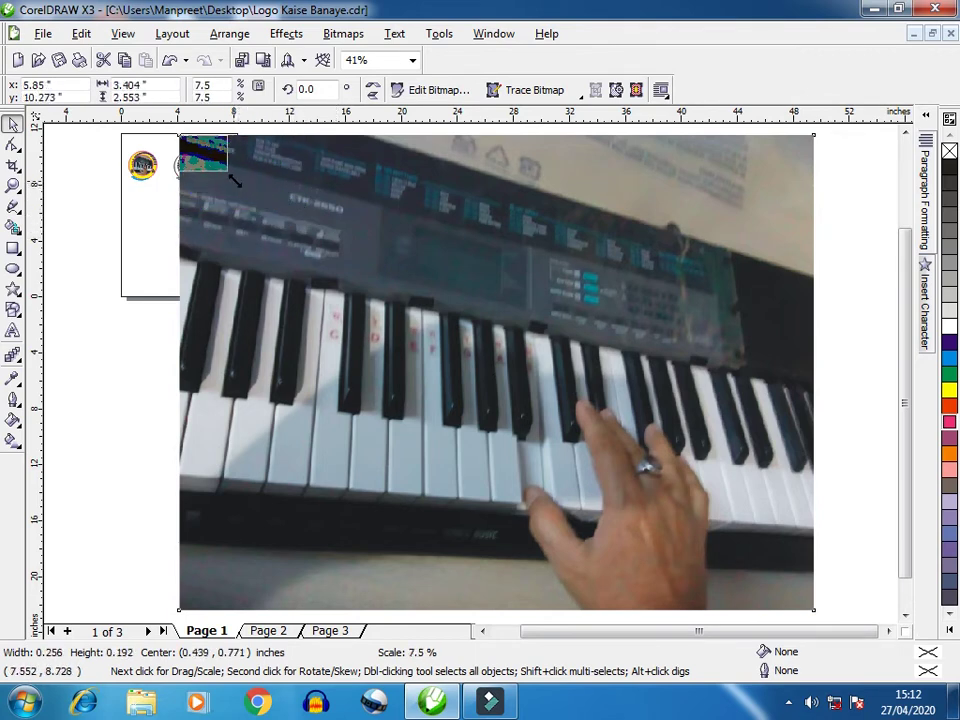
drag(281, 222, 285, 221)
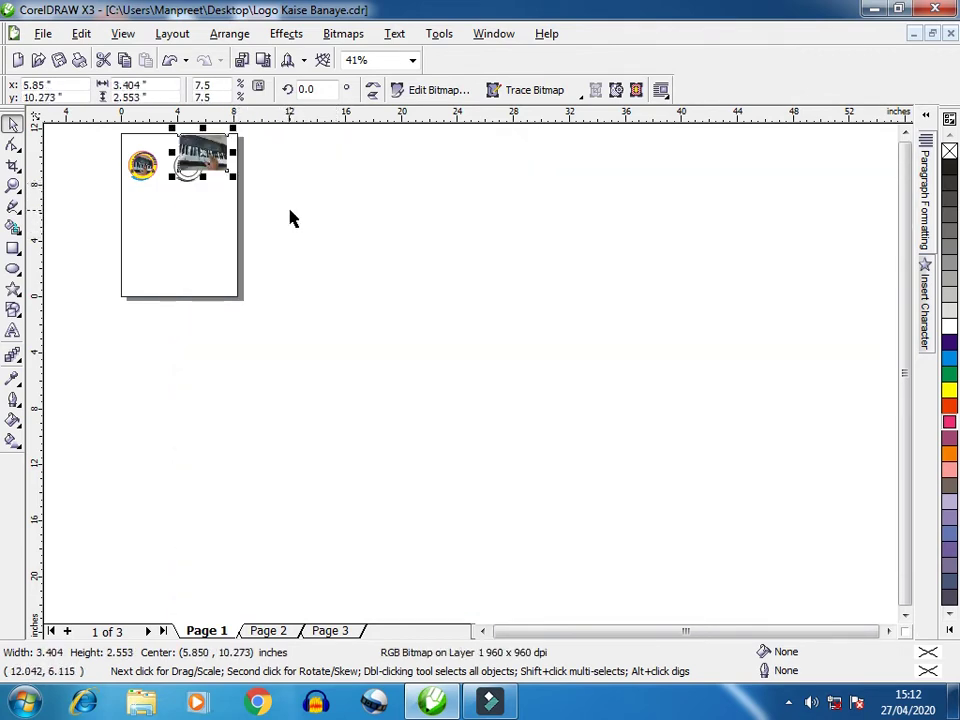
drag(119, 134, 292, 216)
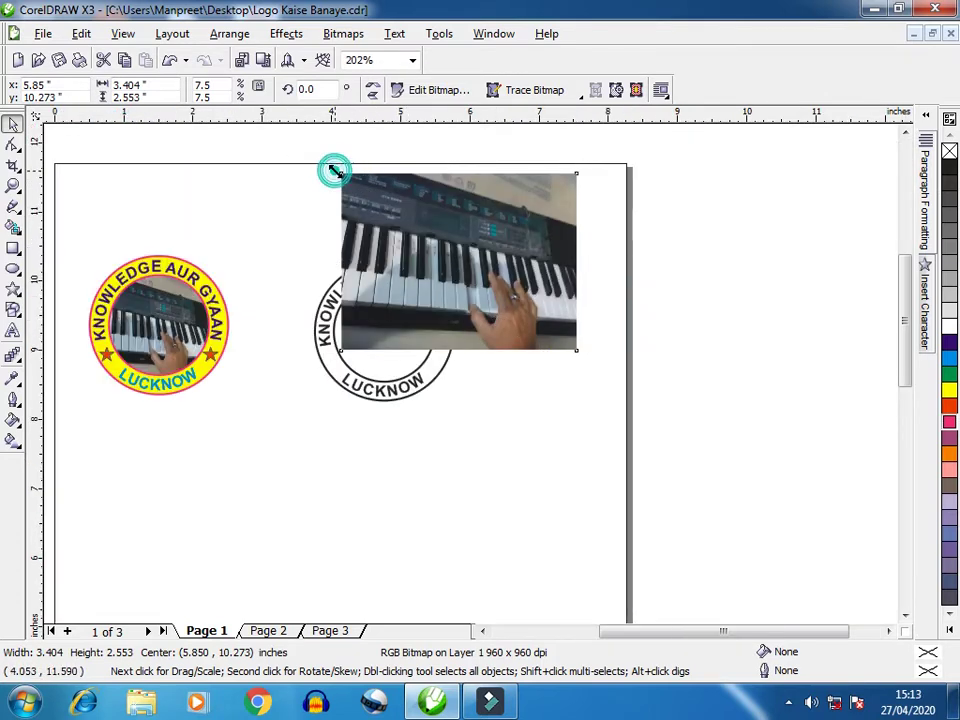
drag(334, 167, 482, 272)
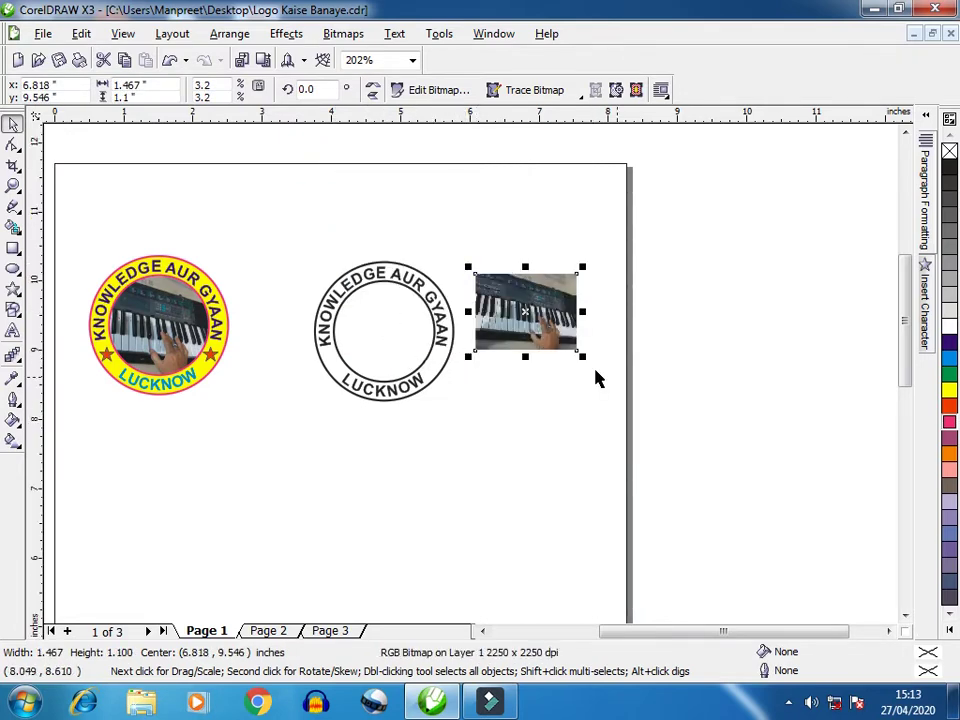
drag(583, 357, 628, 424)
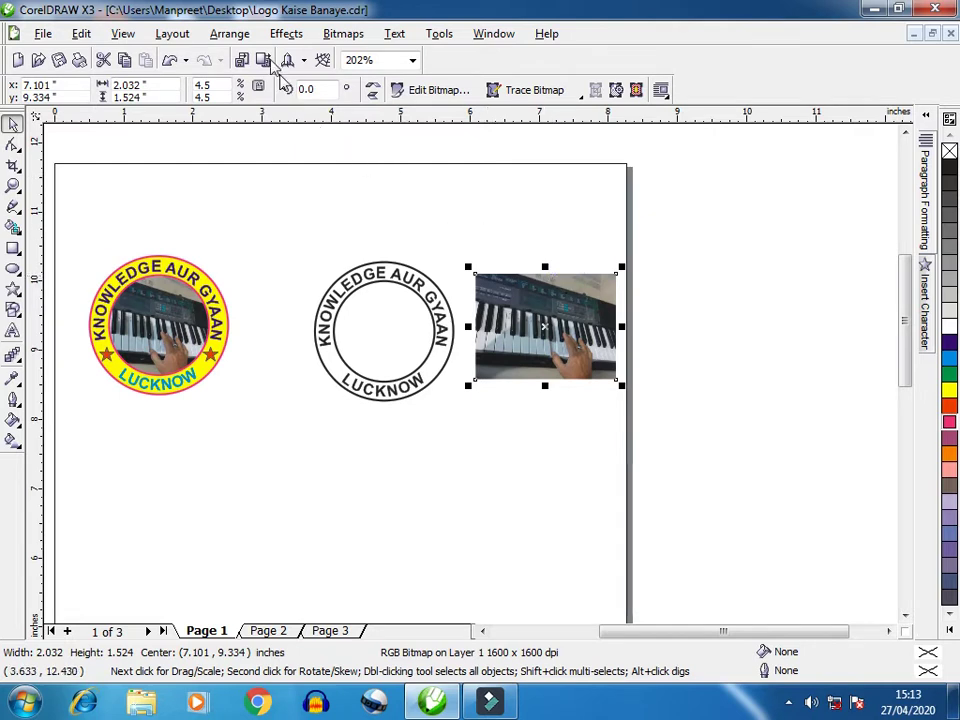
Step: PowerClip the keyboard photo inside the inner circle of the new logo
click(290, 38)
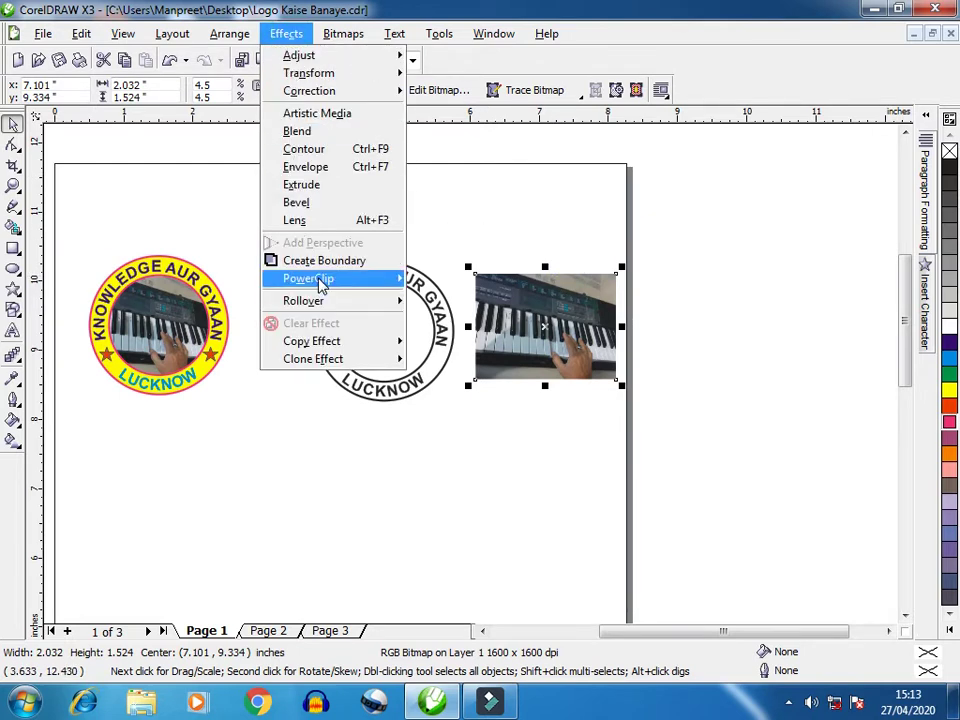
mouse_move(320, 285)
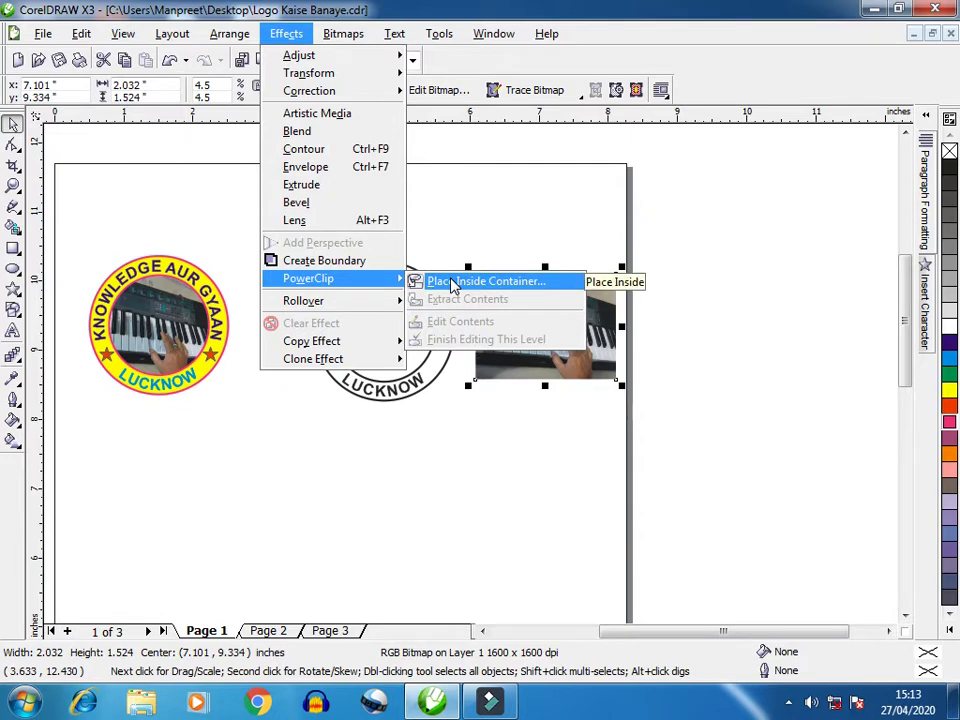
click(453, 285)
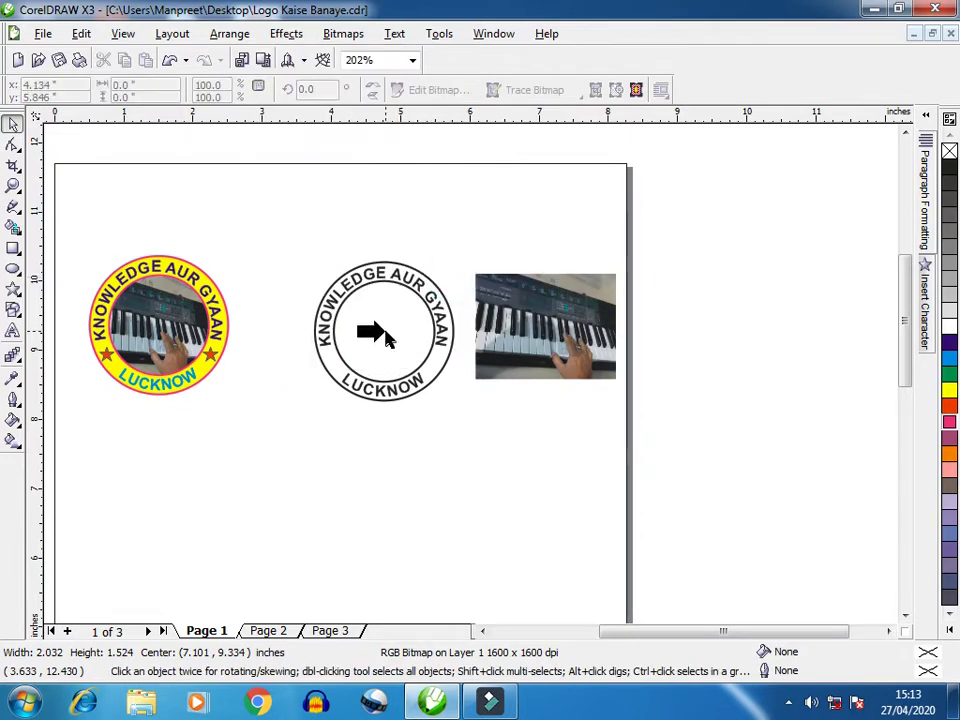
click(387, 338)
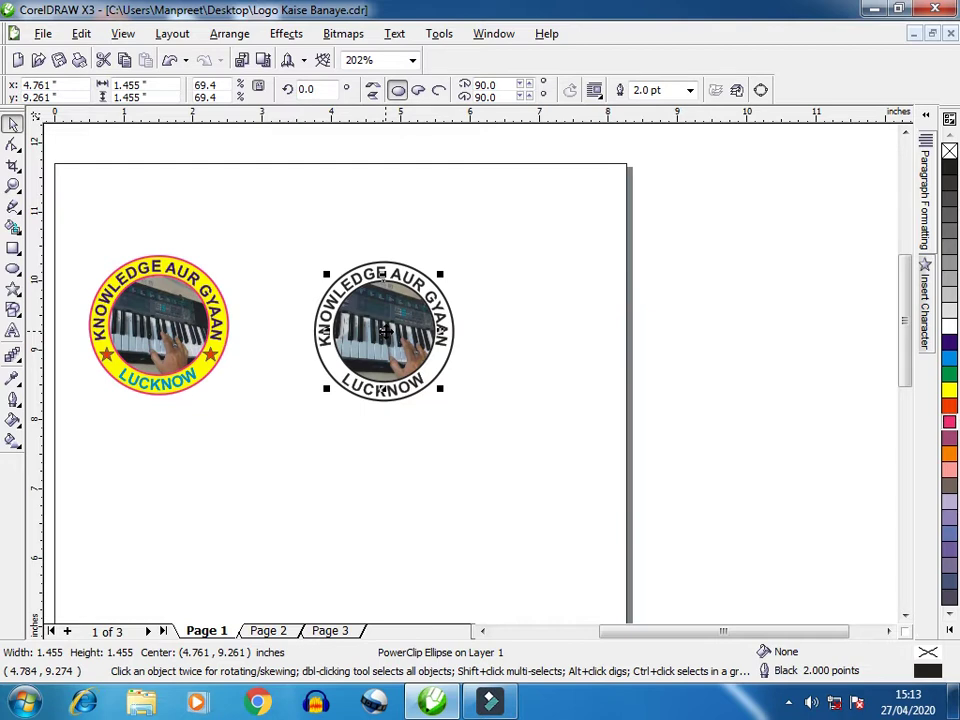
Step: Edit the inner circle's PowerClip contents, shift the keyboard photo 0.2 inches to the left, and finish editing
ctrl+click(397, 325)
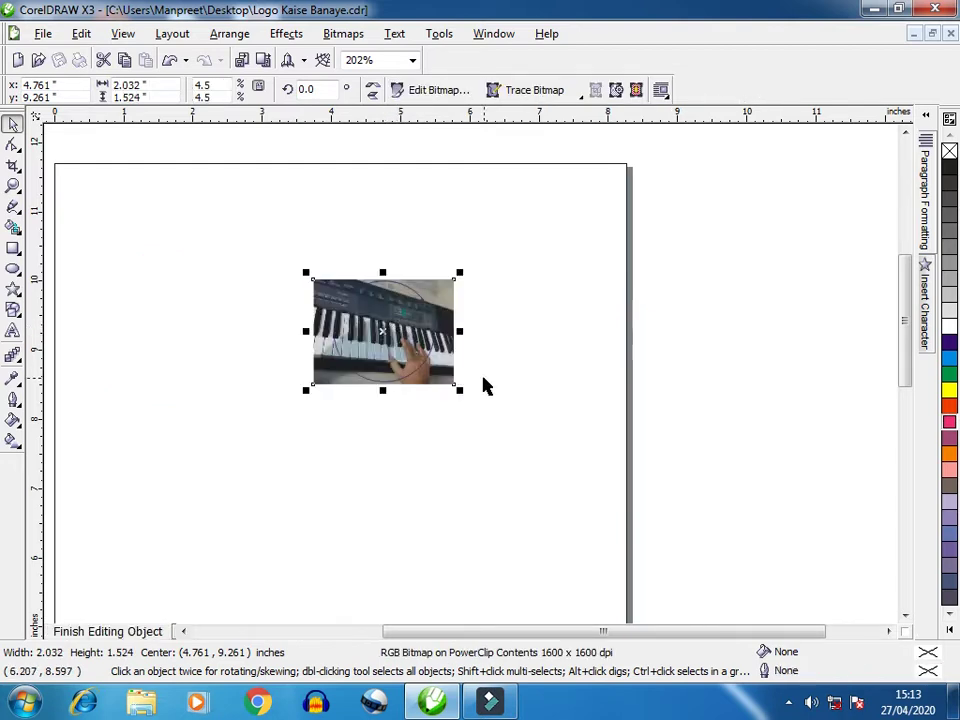
click(447, 297)
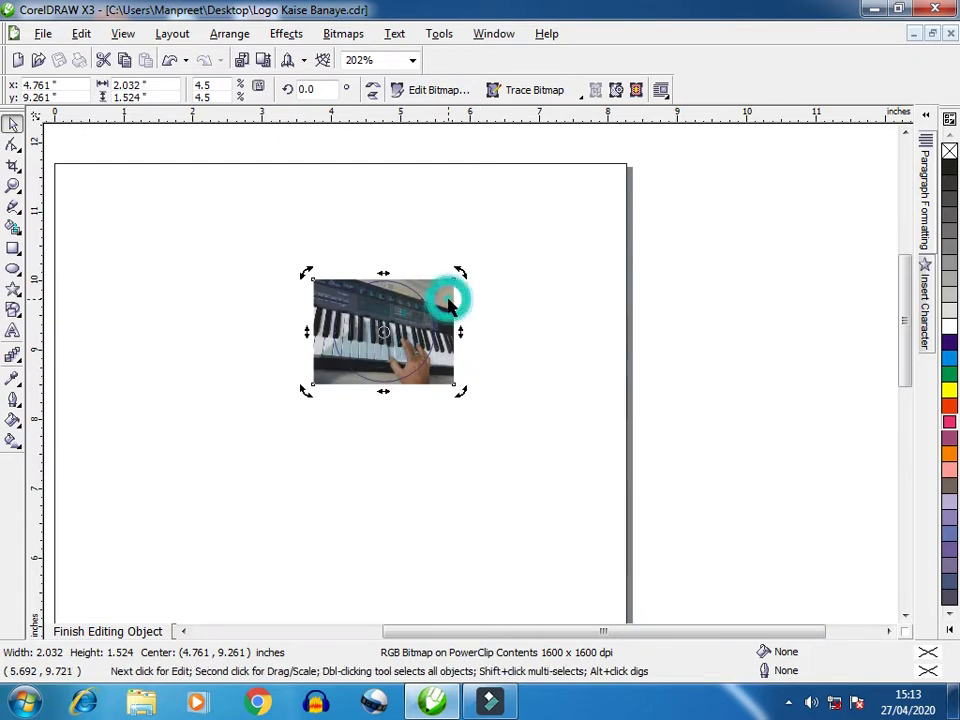
click(493, 296)
click(446, 290)
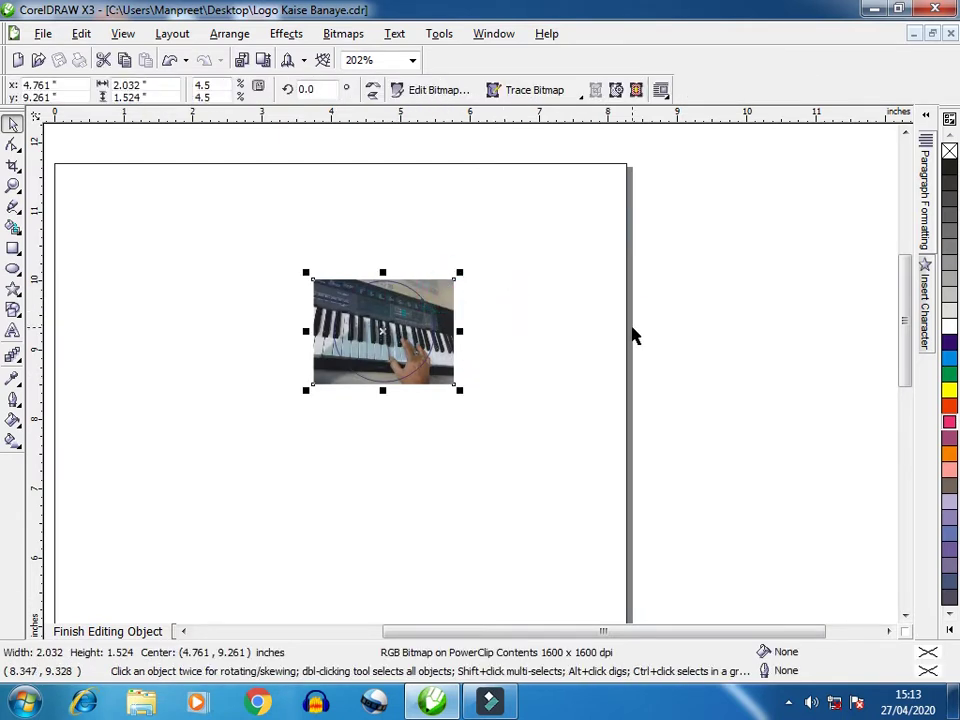
key(Left)
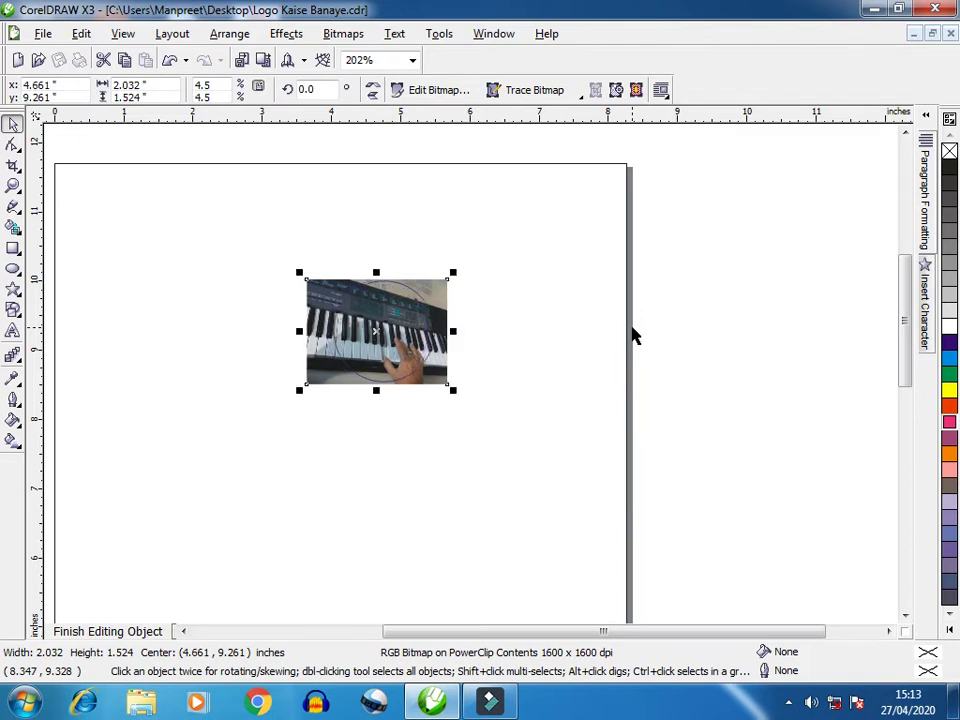
key(Left)
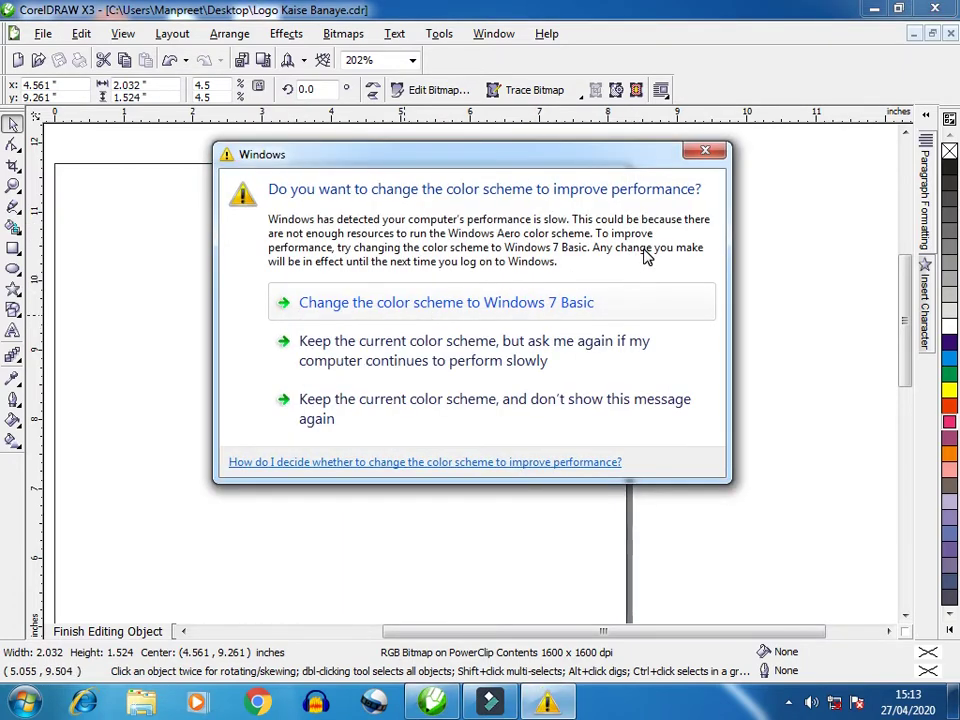
click(700, 153)
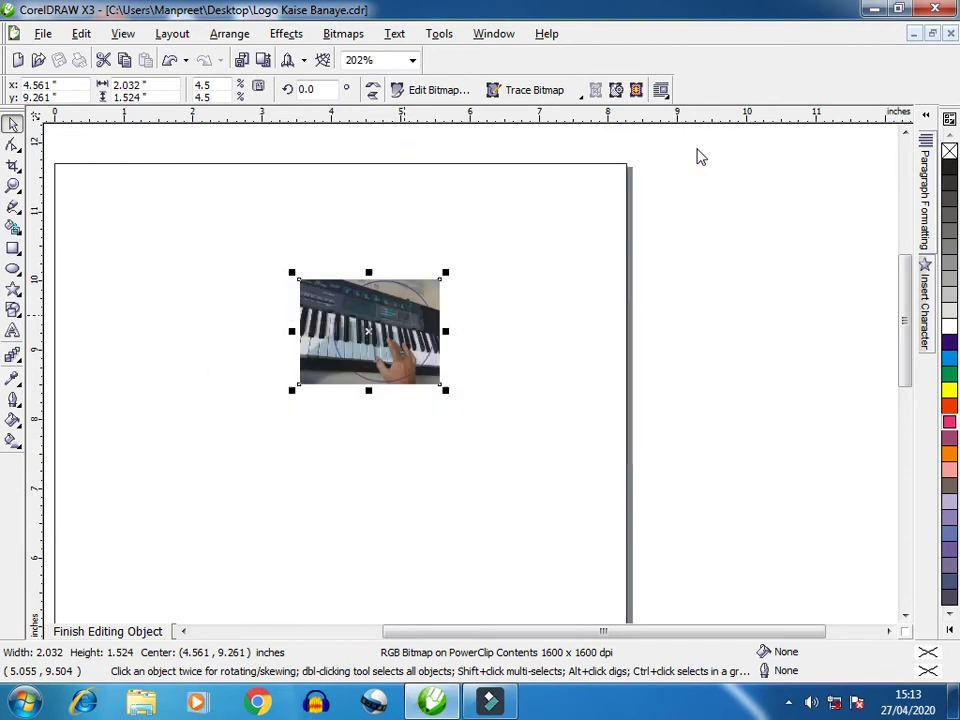
click(467, 294)
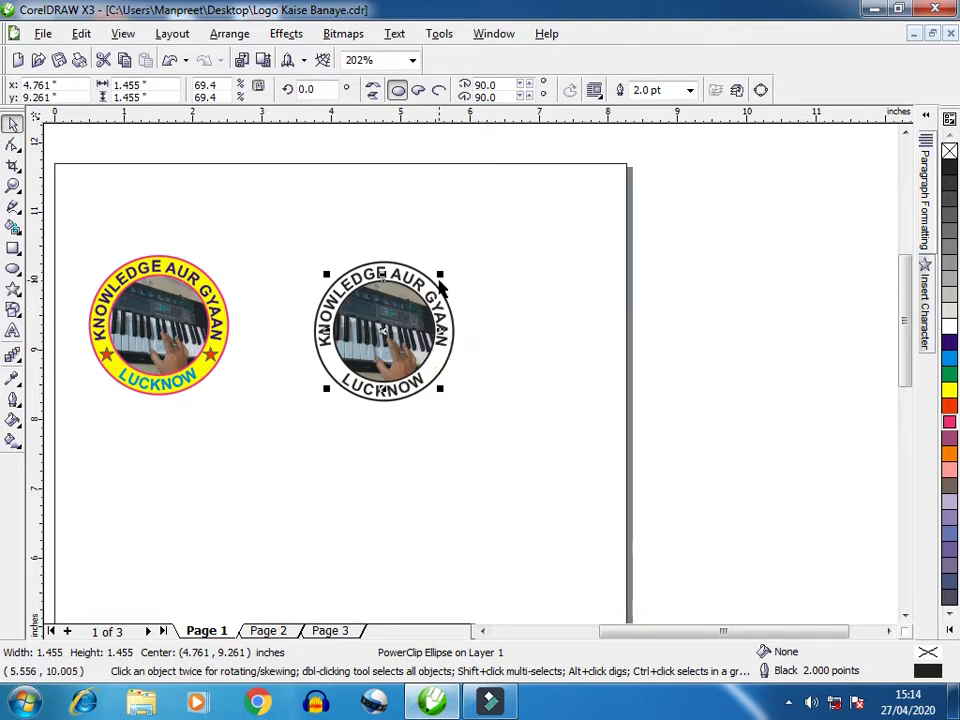
Step: Fill the new logo's outer circle with yellow and send it behind the ring text and photo
drag(262, 243, 540, 472)
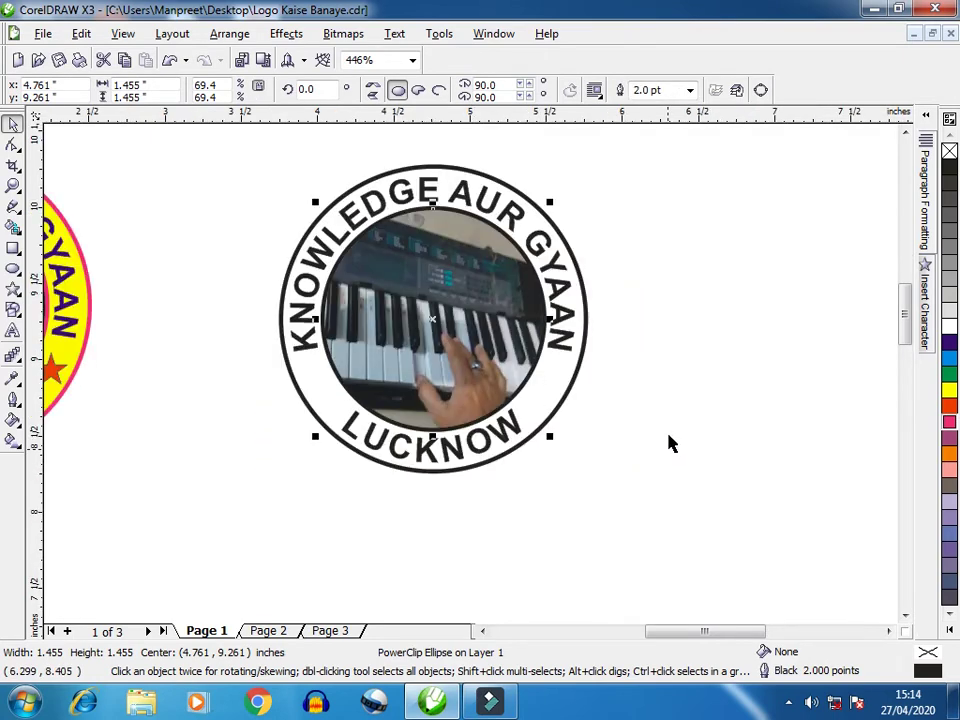
click(481, 175)
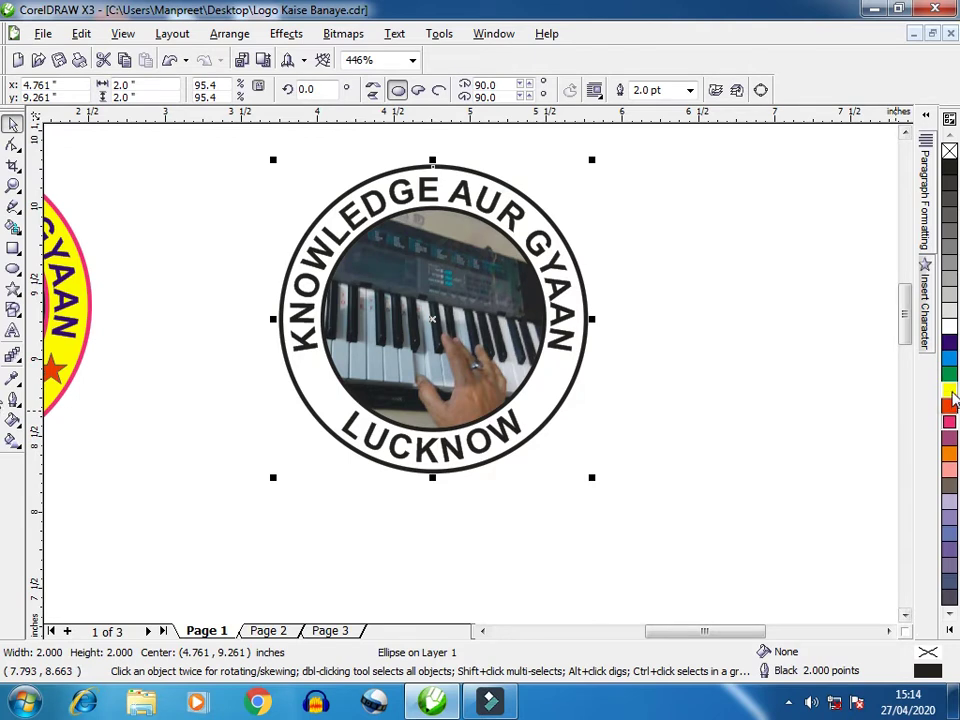
click(949, 391)
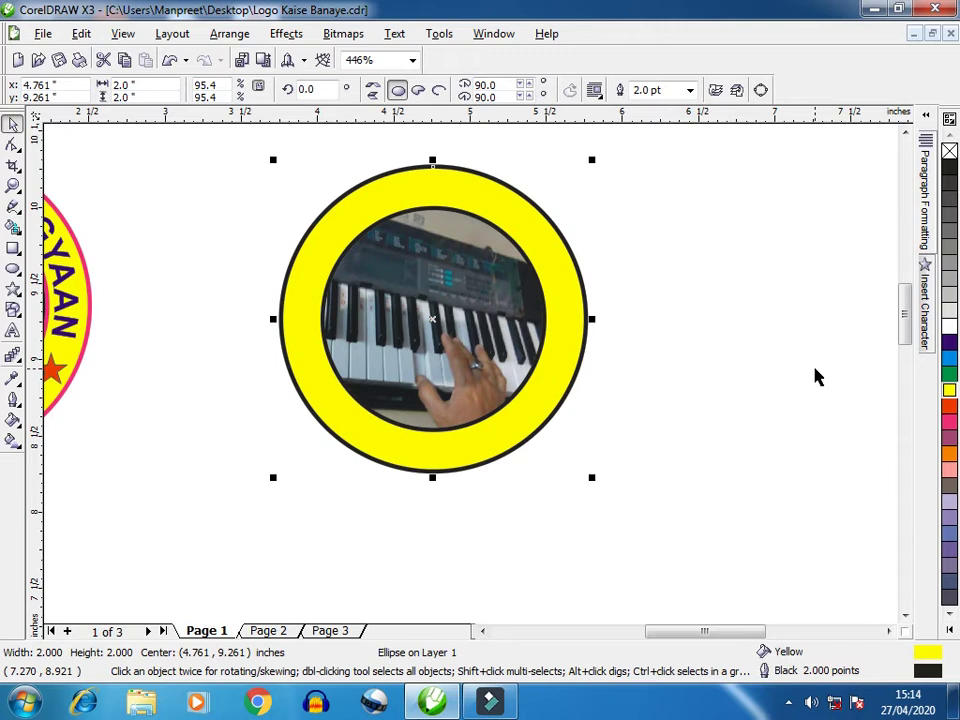
key(shift+Page_Down)
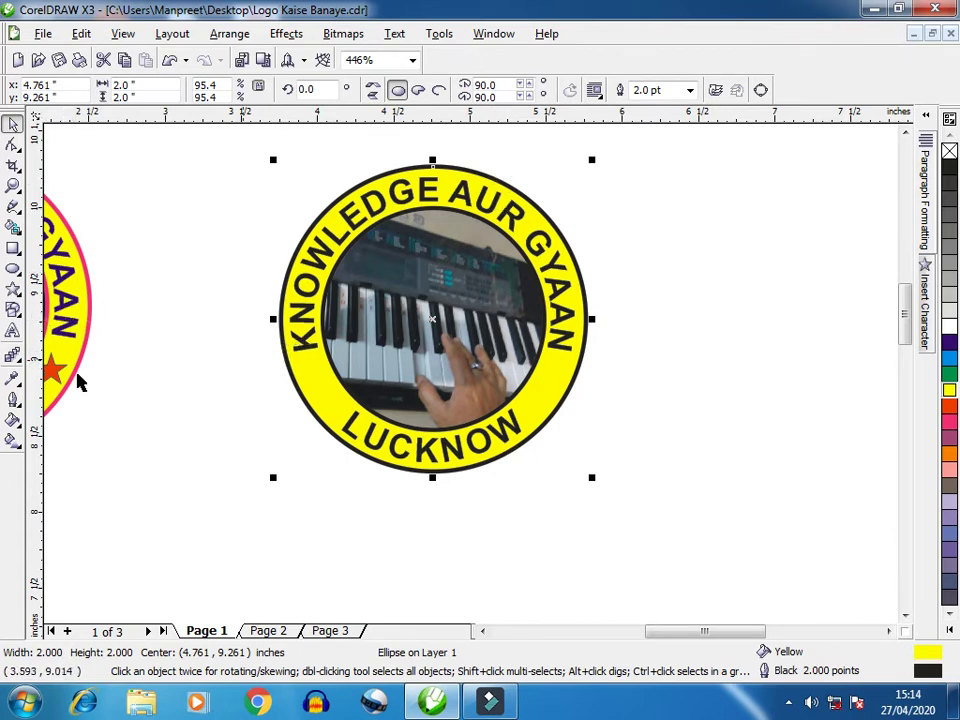
Step: Draw a red-filled five-point star about 0.23 by 0.22 inches and place it in the yellow ring between KNOWLEDGE and LUCKNOW
click(12, 290)
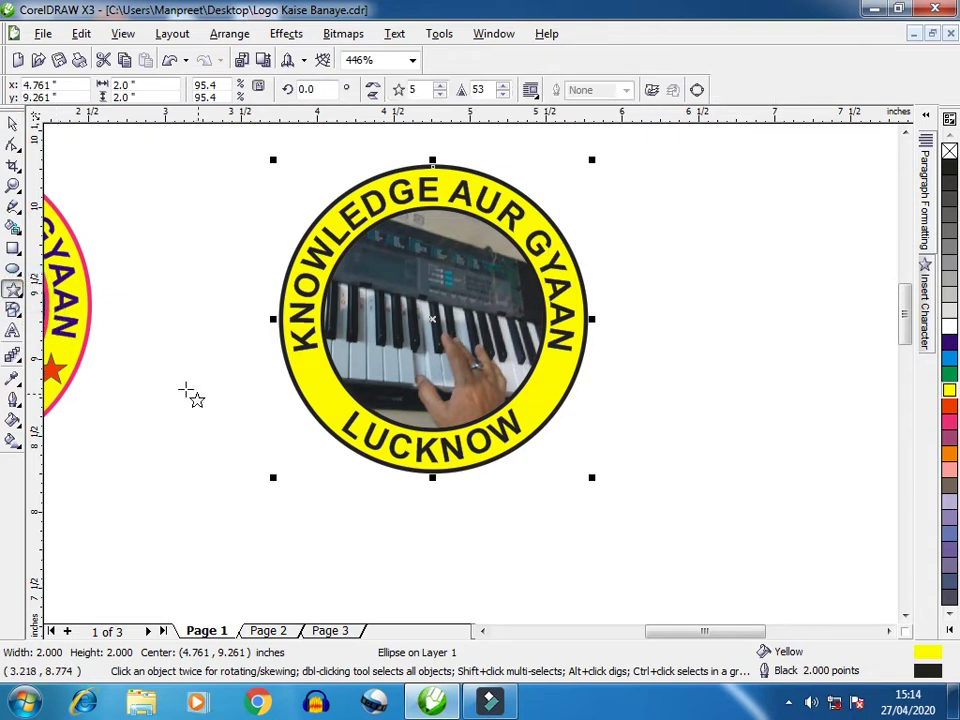
drag(226, 379, 259, 405)
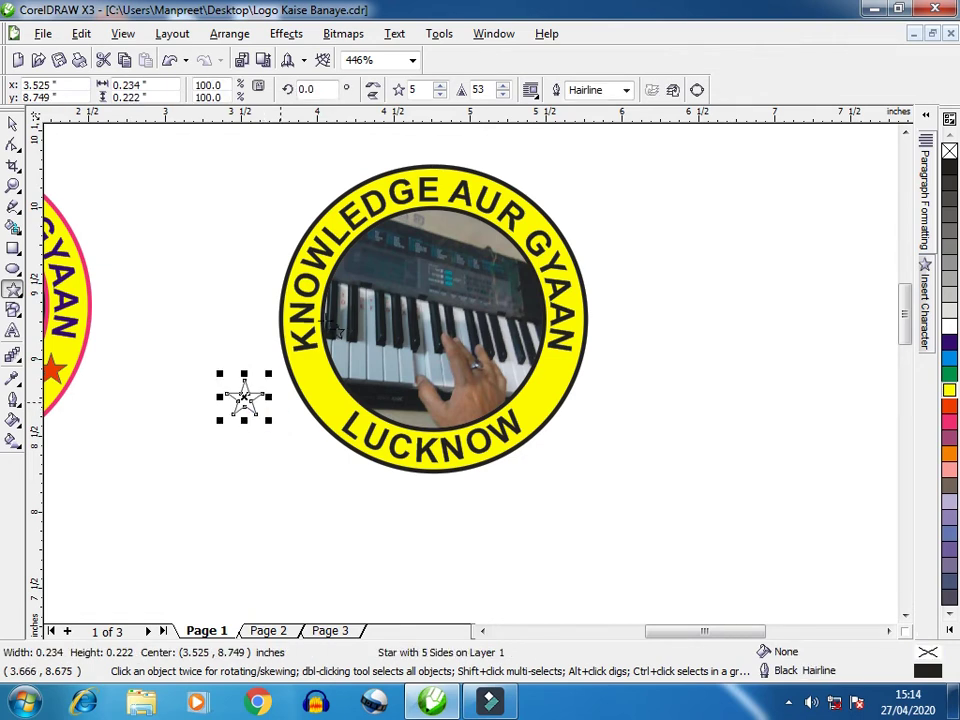
click(14, 123)
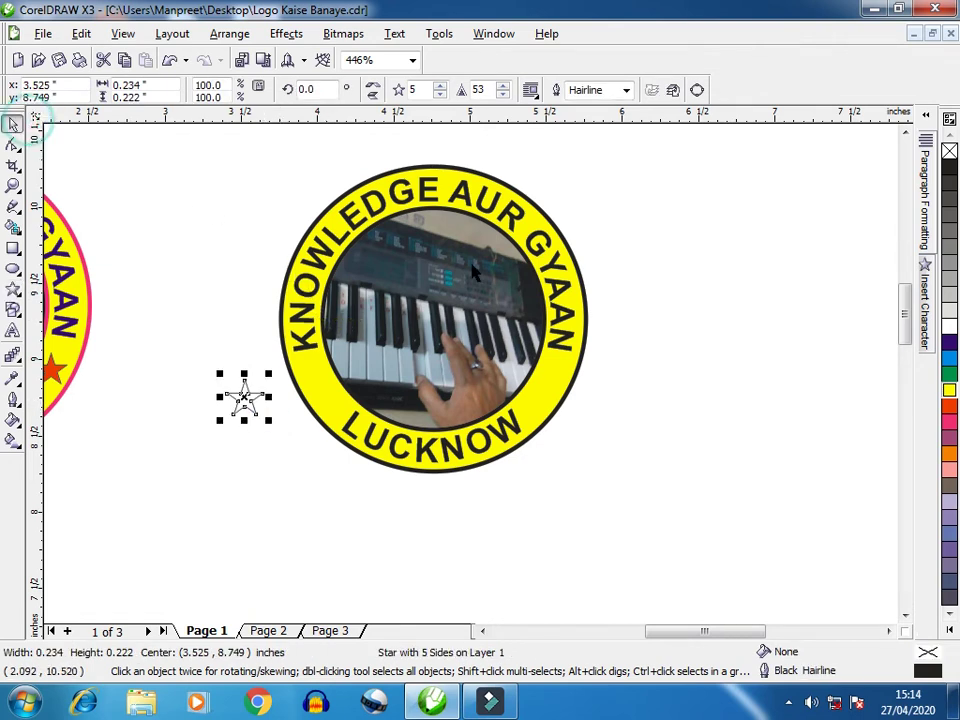
click(949, 406)
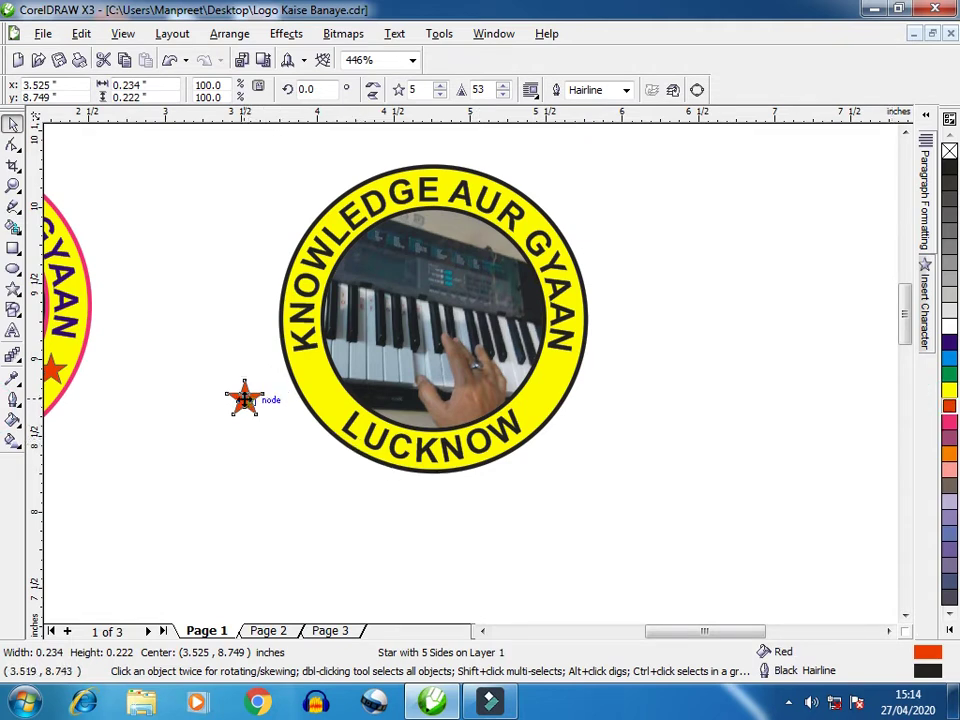
drag(245, 398, 320, 388)
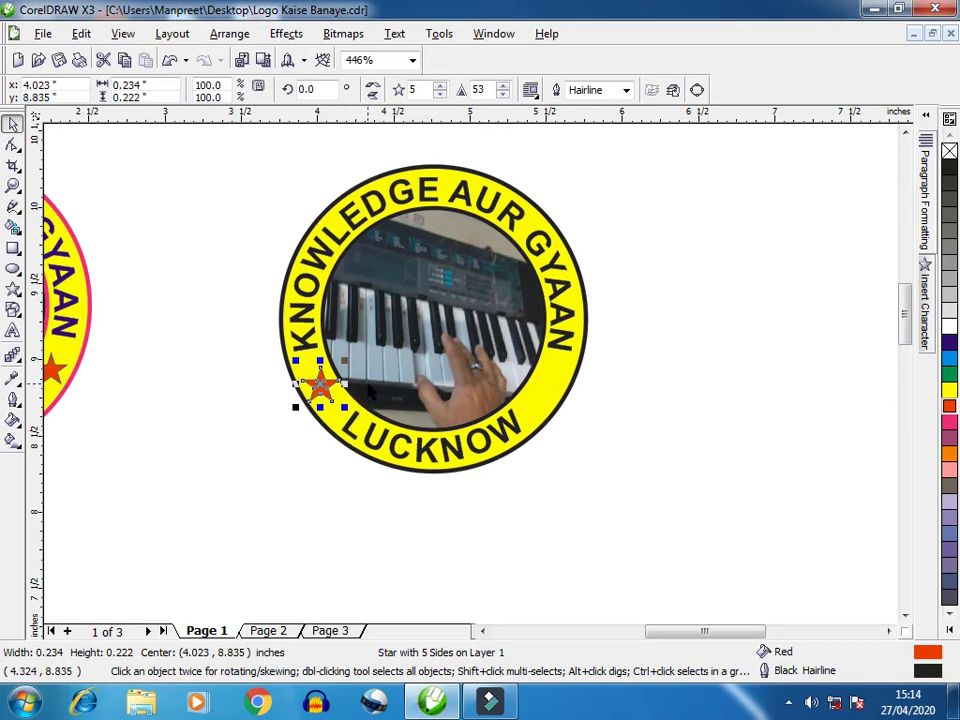
Step: Scale the red star down proportionally about its centre to about 0.17 by 0.16 inches
drag(241, 345, 617, 478)
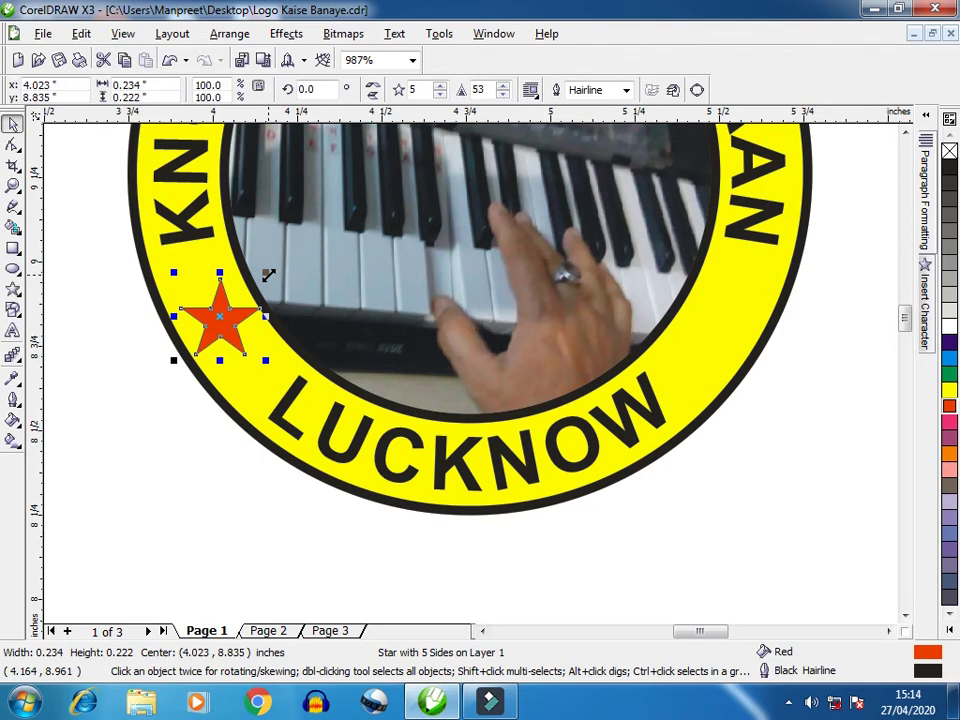
drag(268, 274, 253, 279)
click(154, 401)
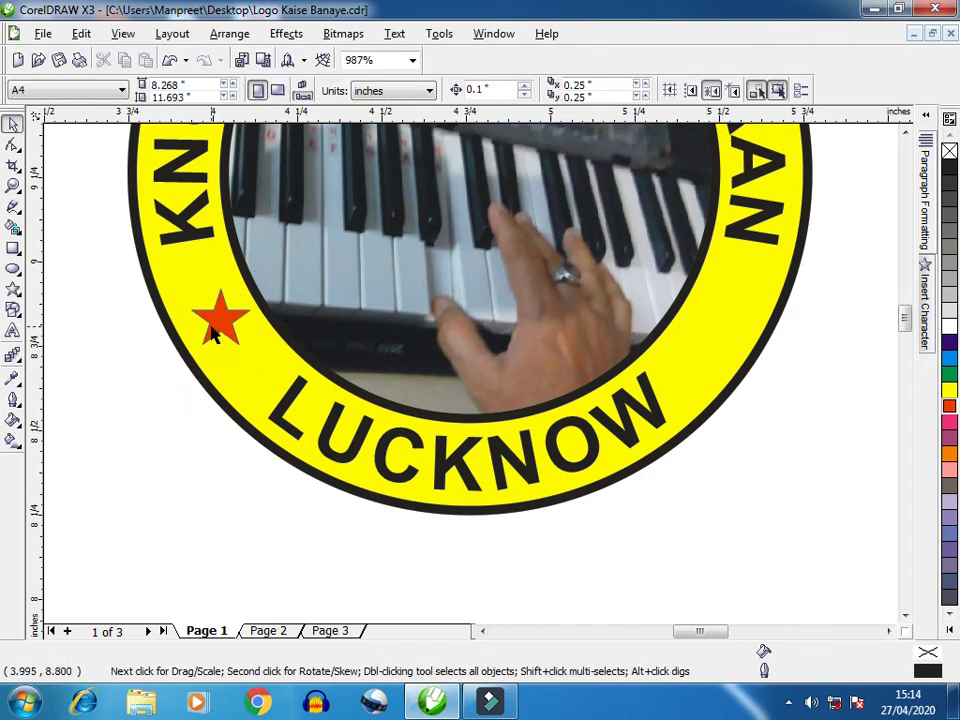
Step: Duplicate the red star and shift the copy 1.5 inches to the right, into the ring between LUCKNOW and GYAAN
click(213, 335)
scroll(145, 442, down, 1)
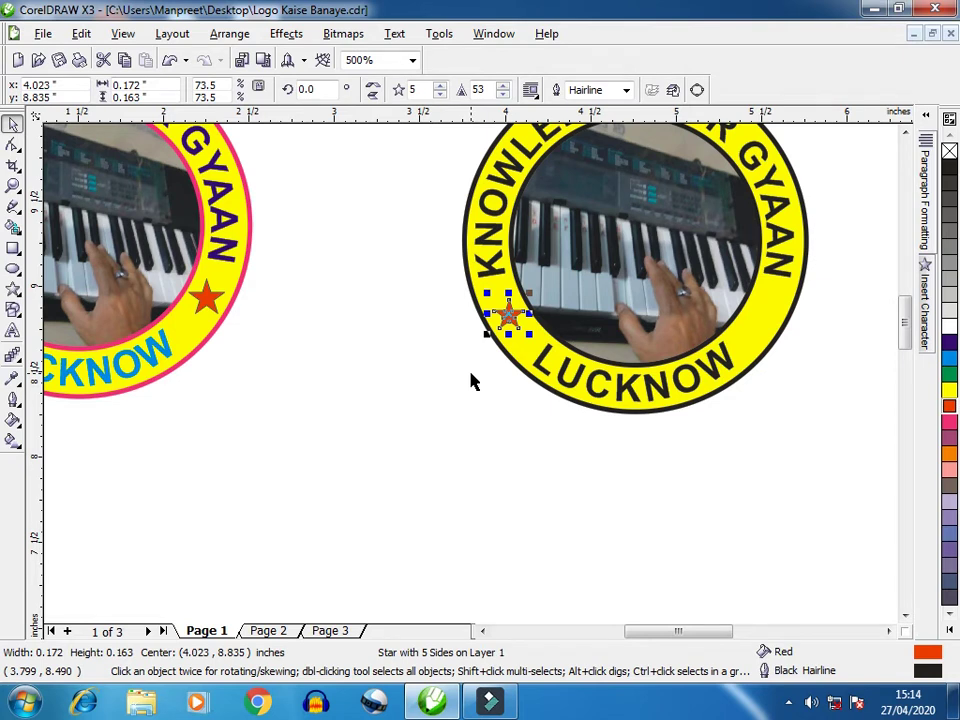
key(Right)
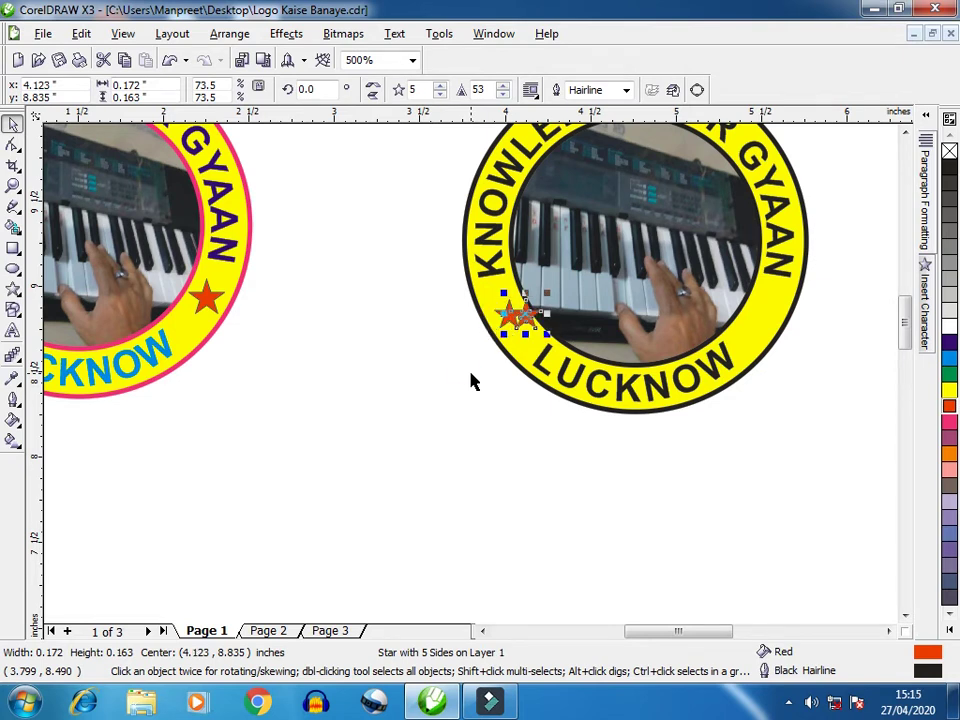
key(Right)
key(Right)
key(Right)
key(Right)
key(Right)
key(Right)
key(Right)
key(Right)
key(Right)
key(Right)
key(Right)
key(Right)
key(Right)
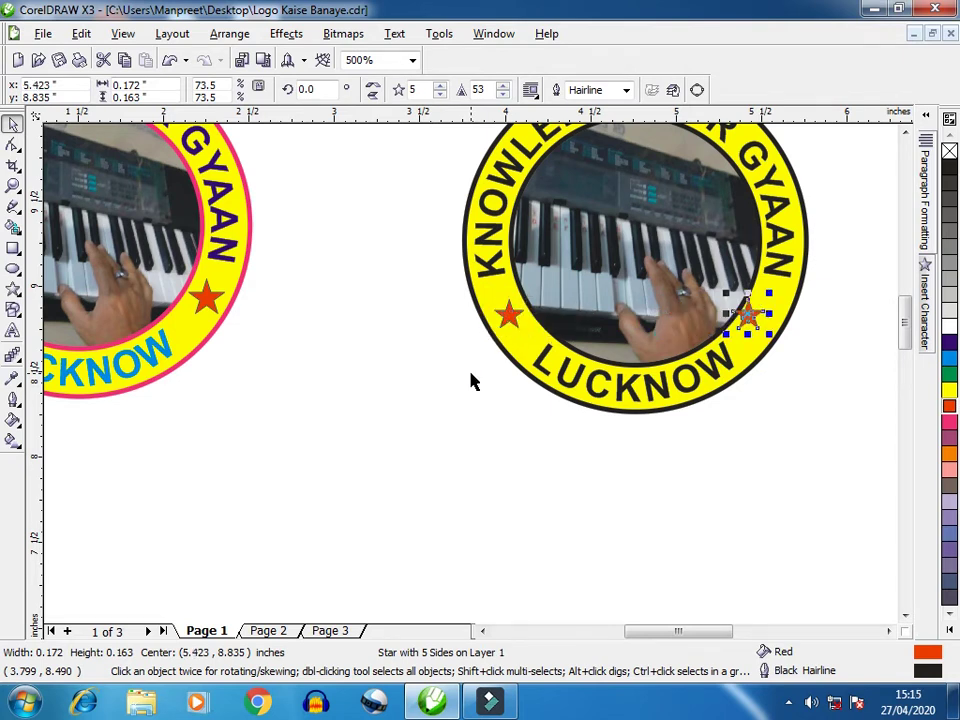
key(Right)
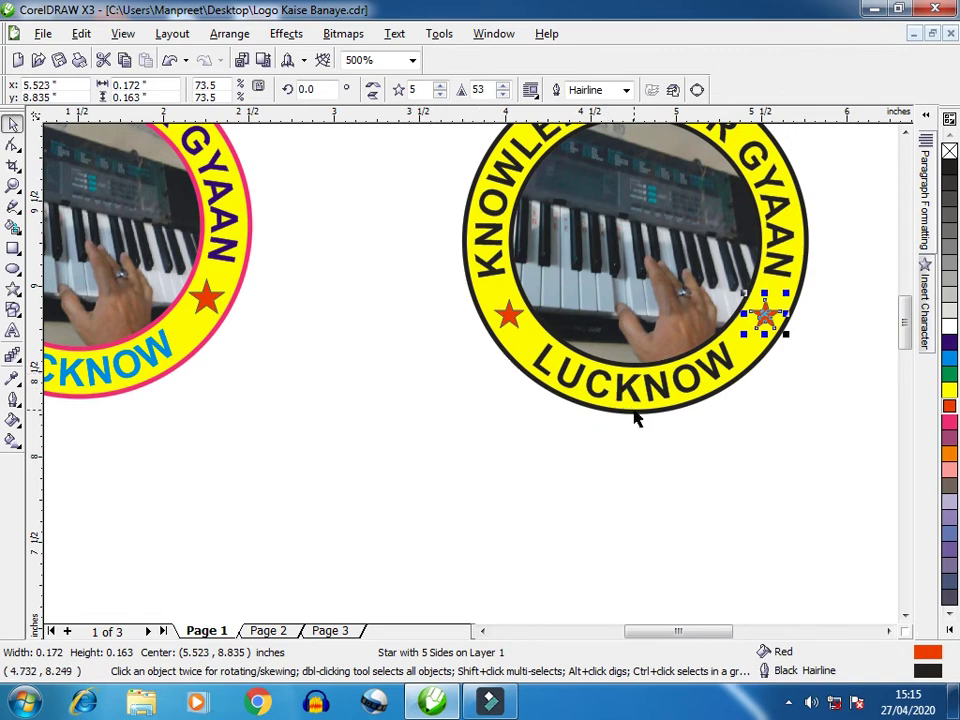
click(718, 461)
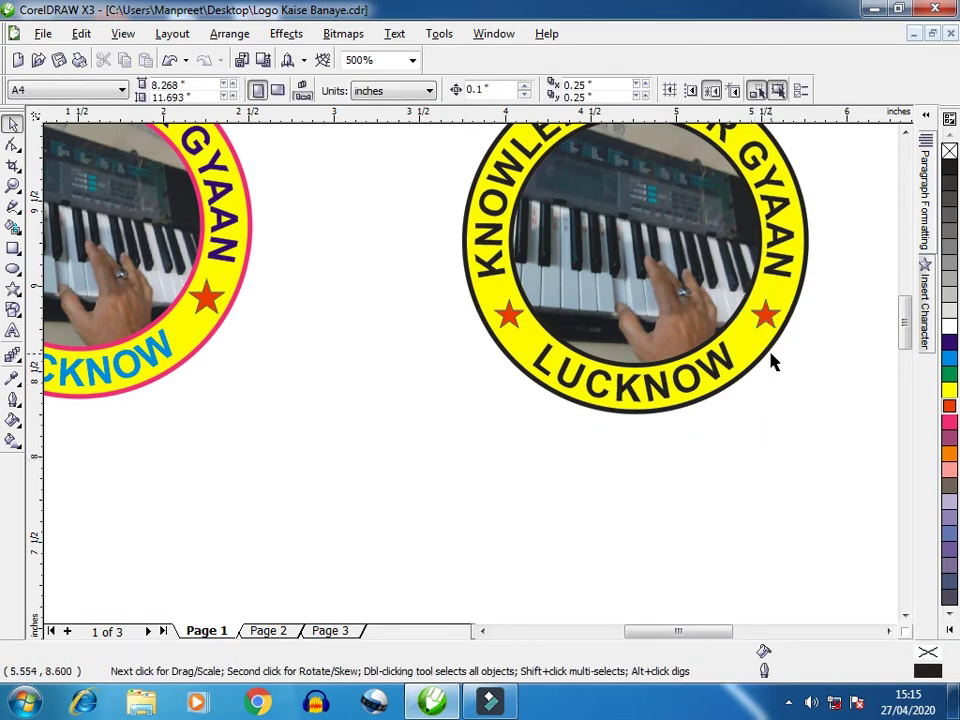
Step: Move the star beside GYAAN slightly up and left to centre it across the ring's width, at about x 5.504, y 8.844 inches
click(772, 322)
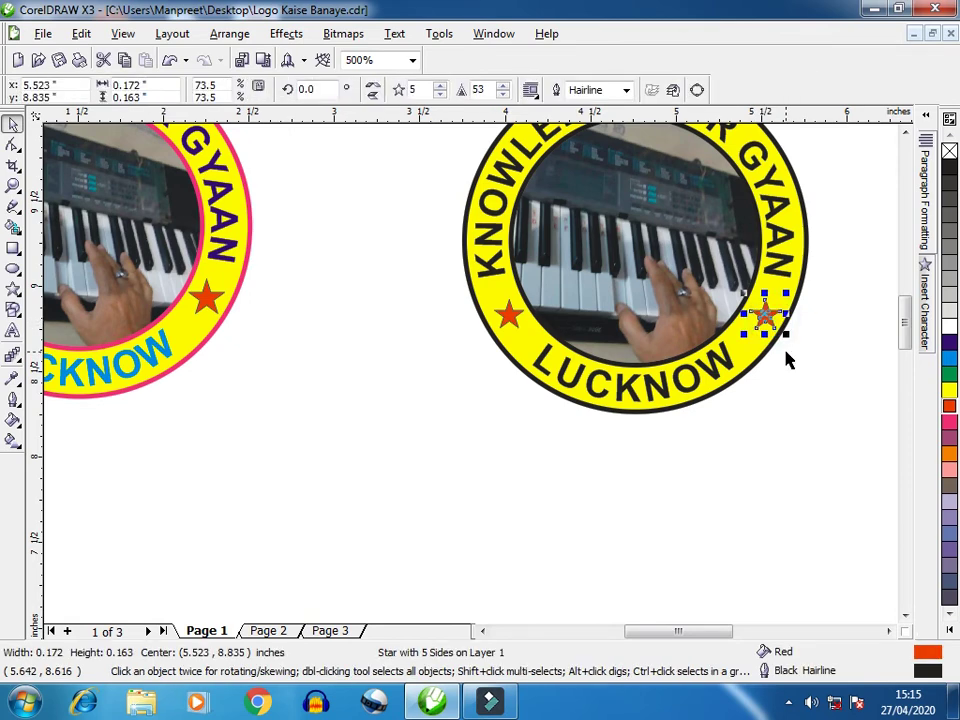
click(787, 360)
click(769, 330)
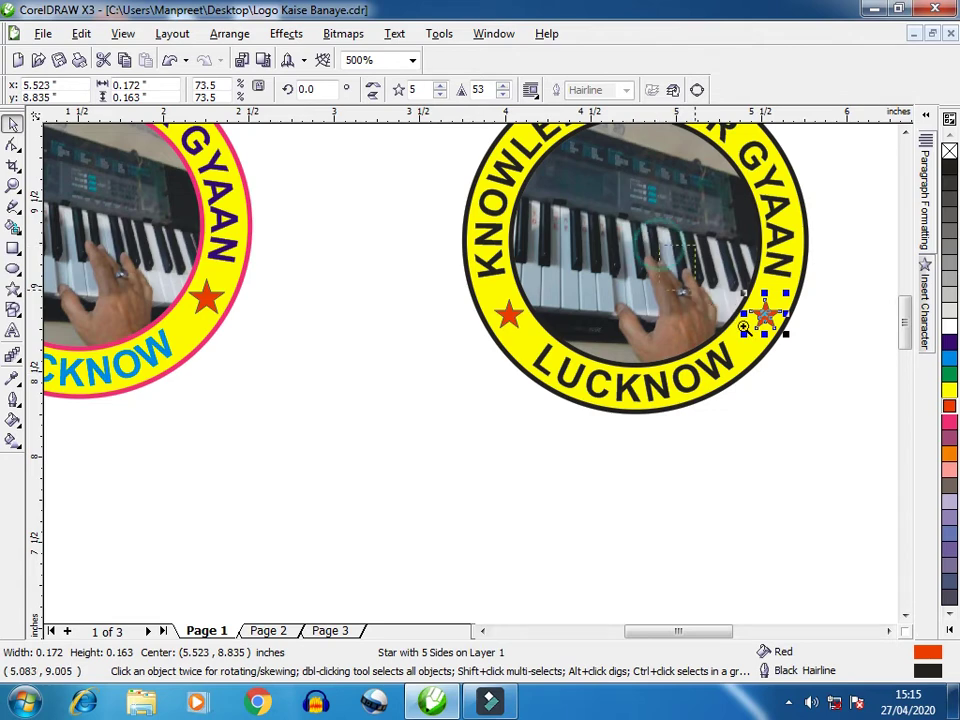
drag(765, 242, 822, 384)
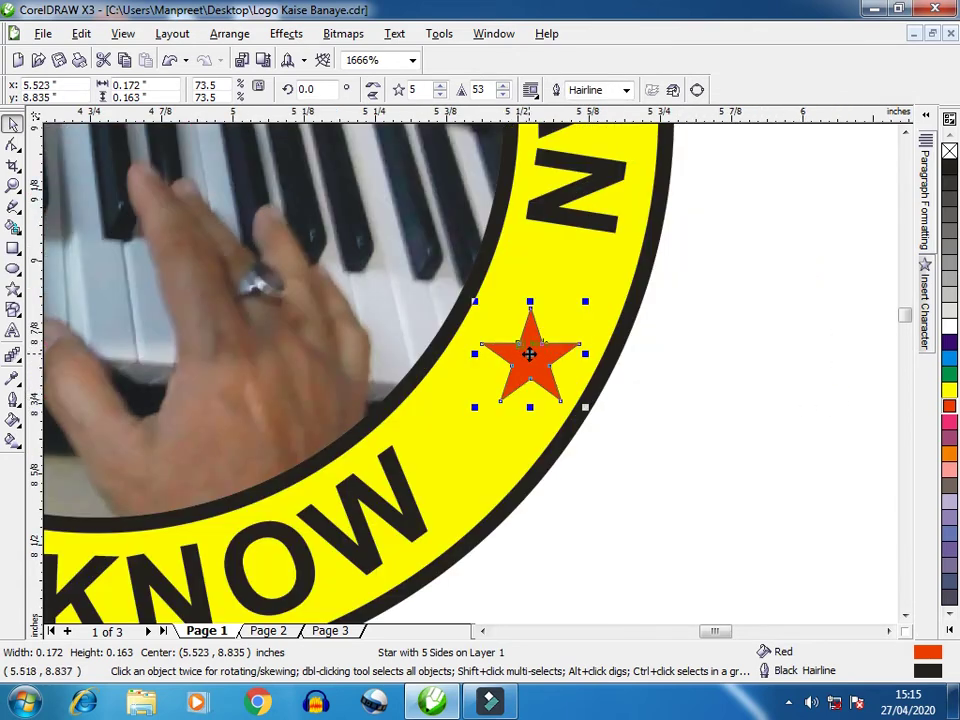
drag(529, 354, 517, 348)
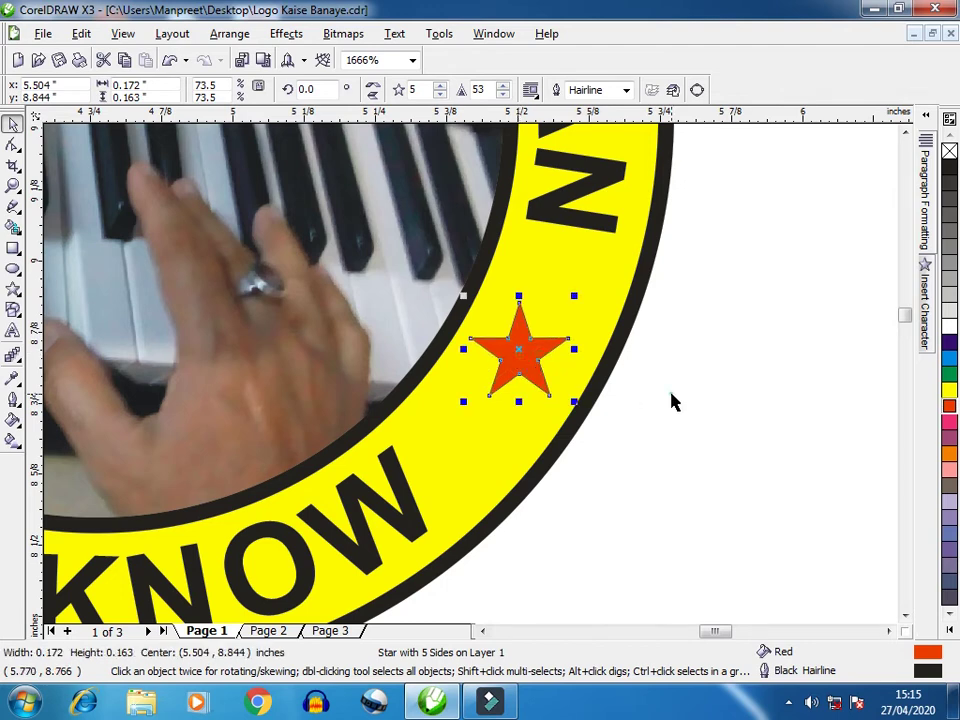
click(673, 402)
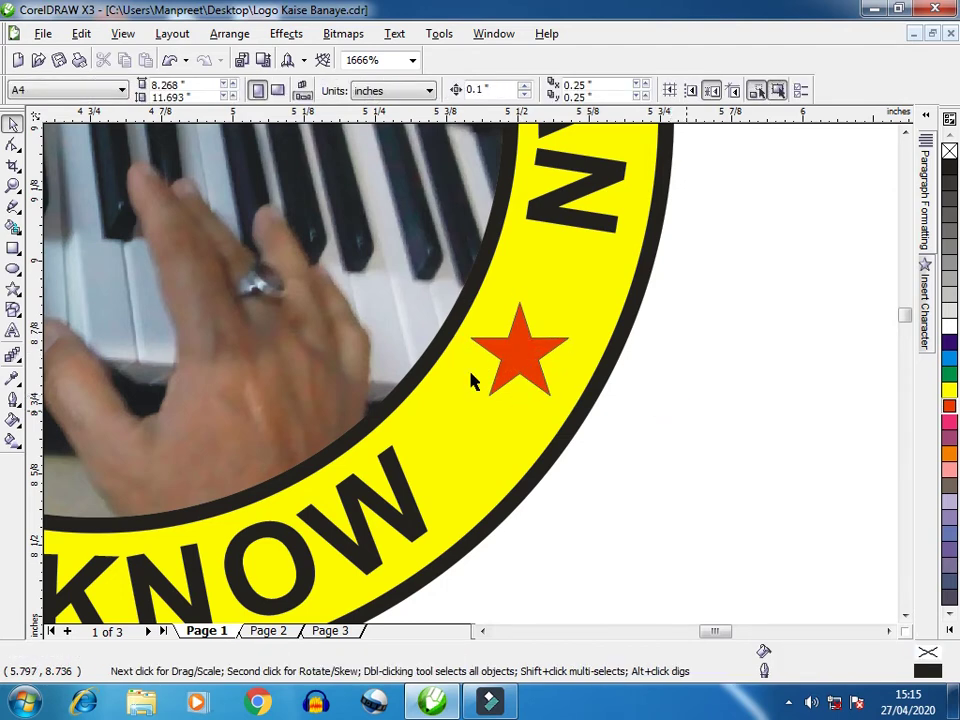
scroll(471, 381, down, 1)
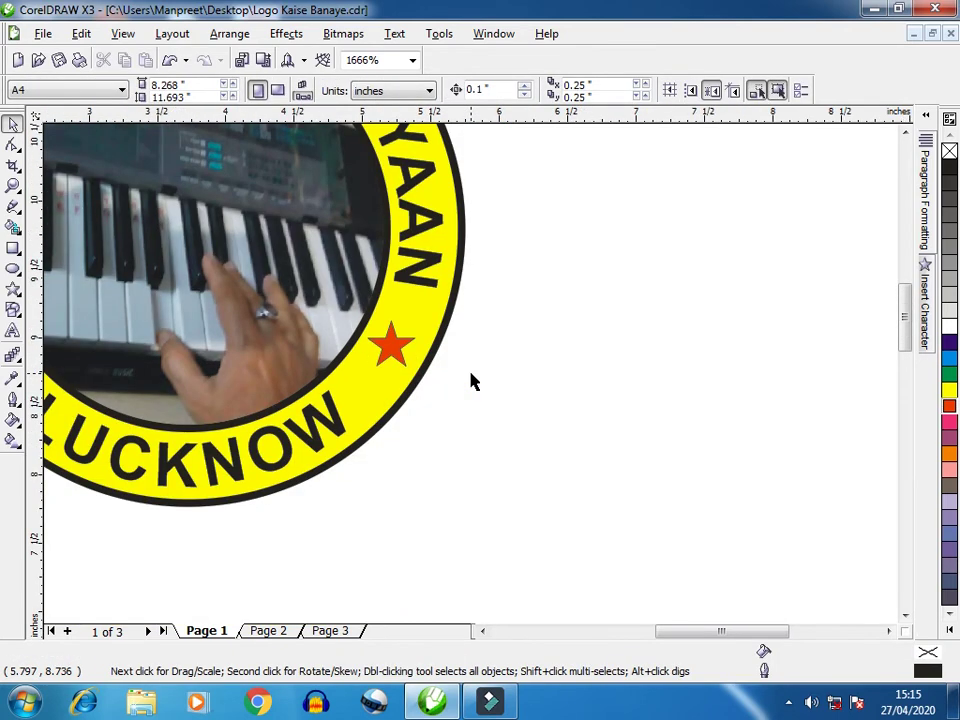
scroll(471, 381, down, 4)
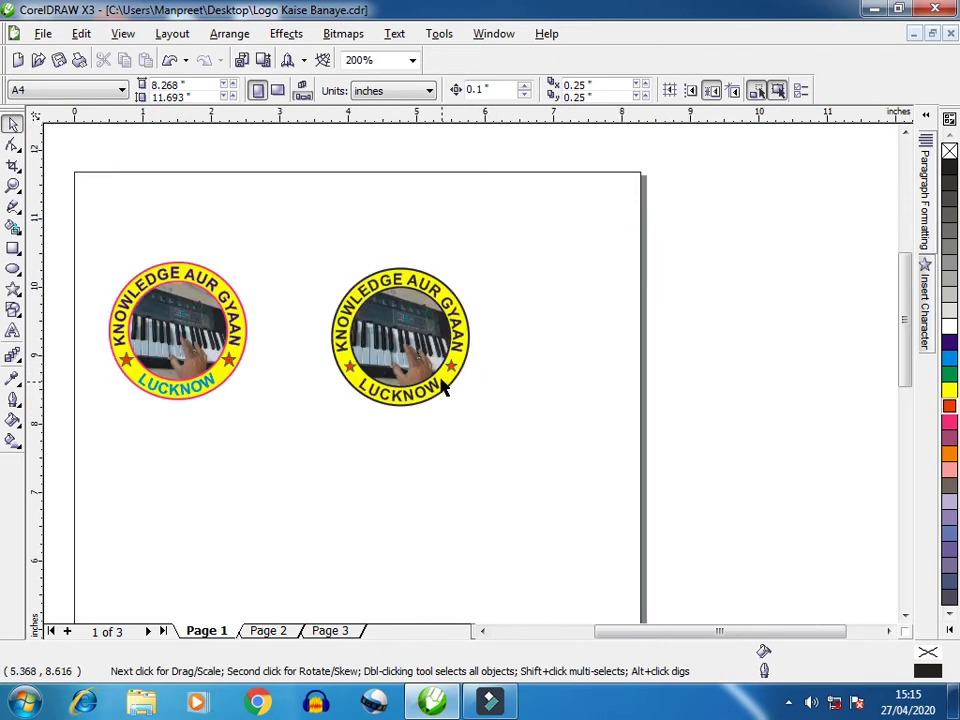
key(z)
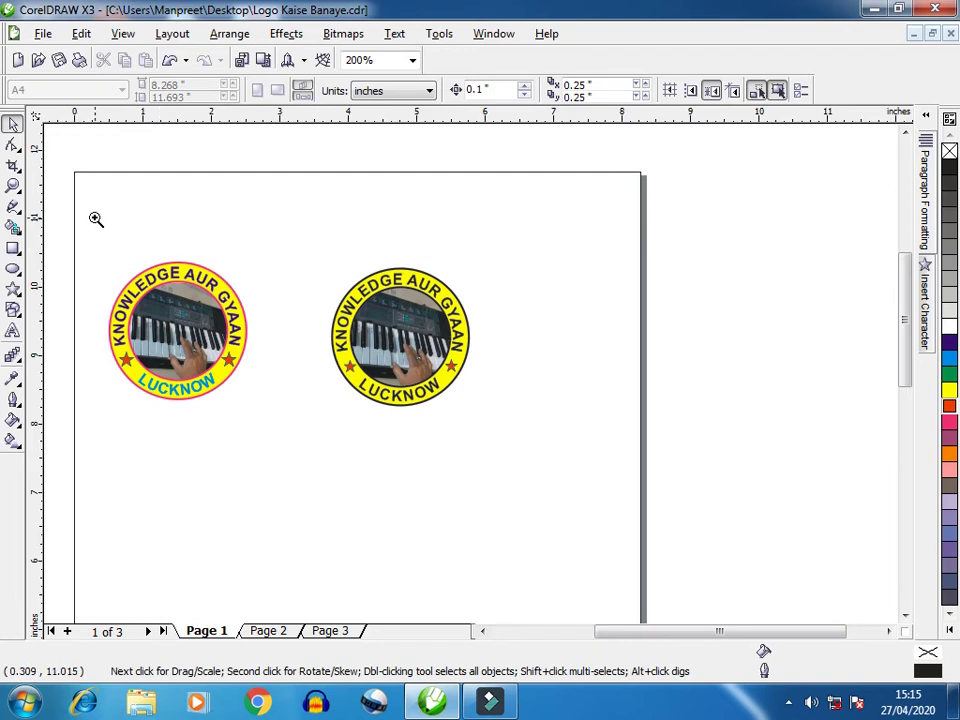
Step: Recolour the outlines of the outer circle and the photo circle of the recreated logo from black to magenta
drag(95, 218, 279, 370)
drag(404, 425, 552, 463)
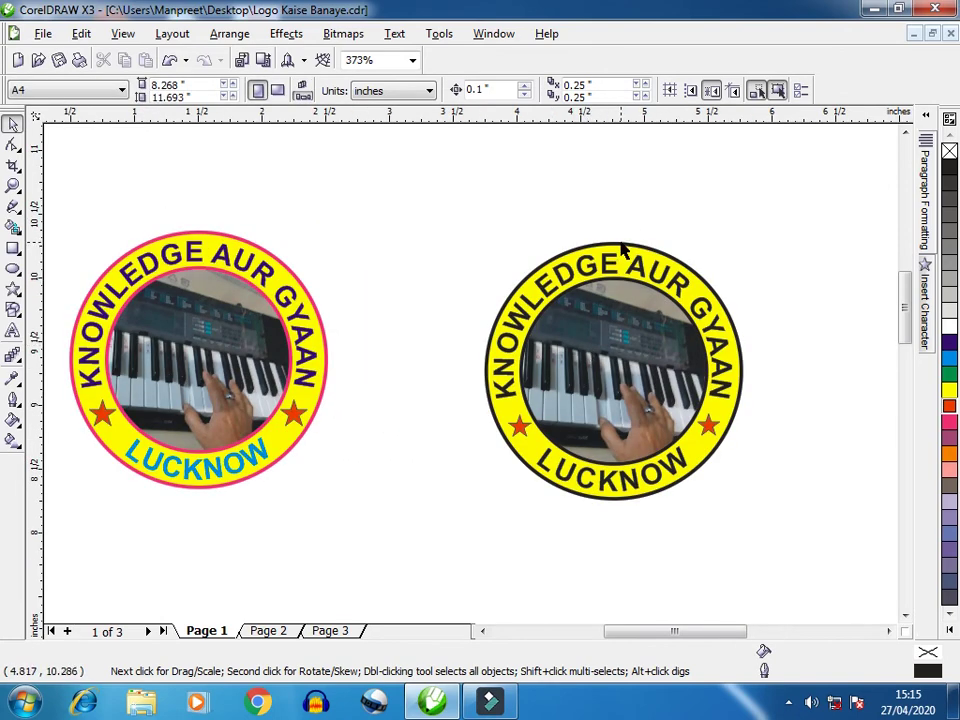
click(620, 242)
click(618, 244)
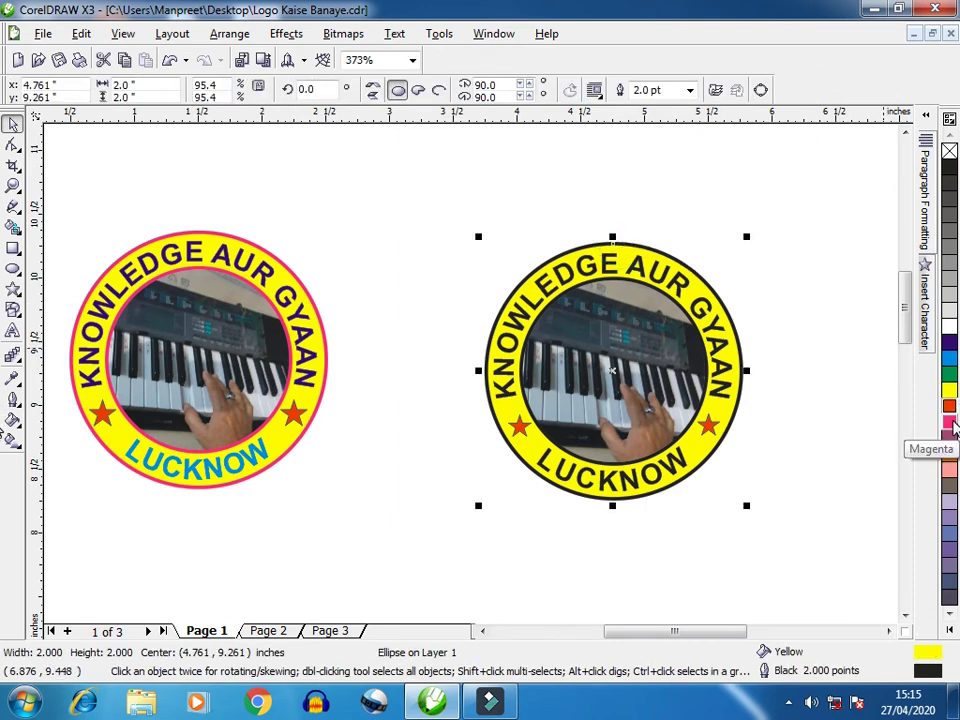
right_click(950, 424)
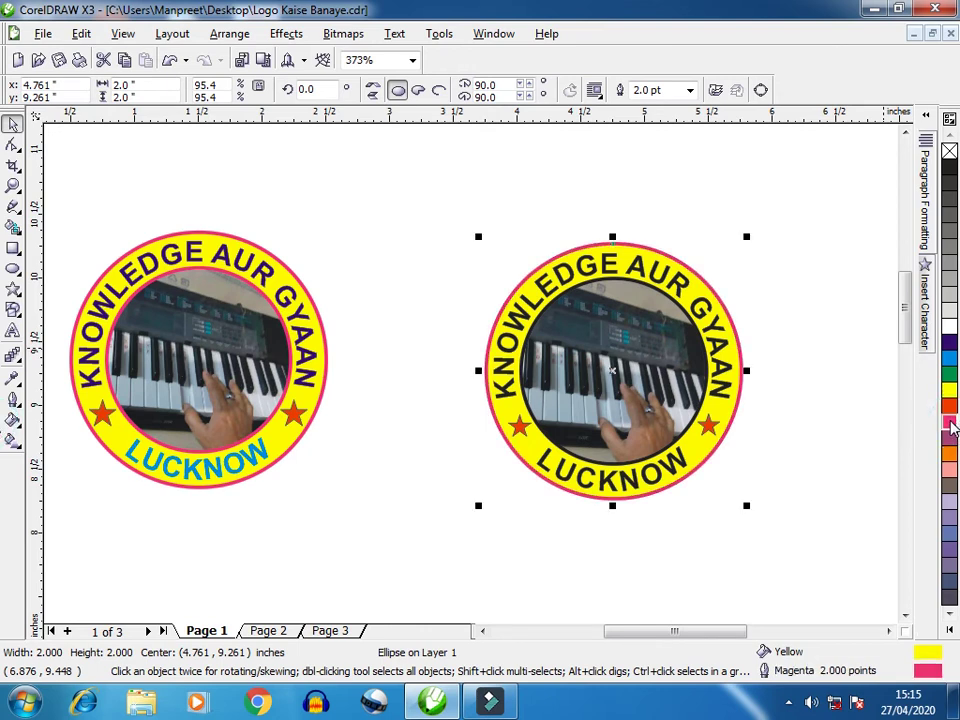
click(650, 292)
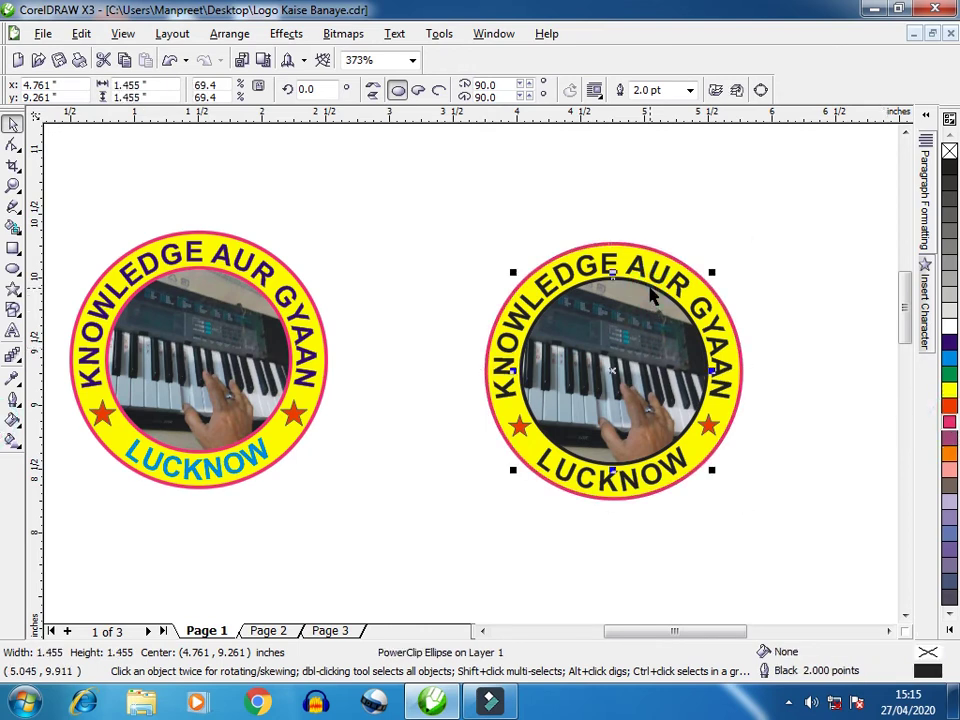
right_click(948, 428)
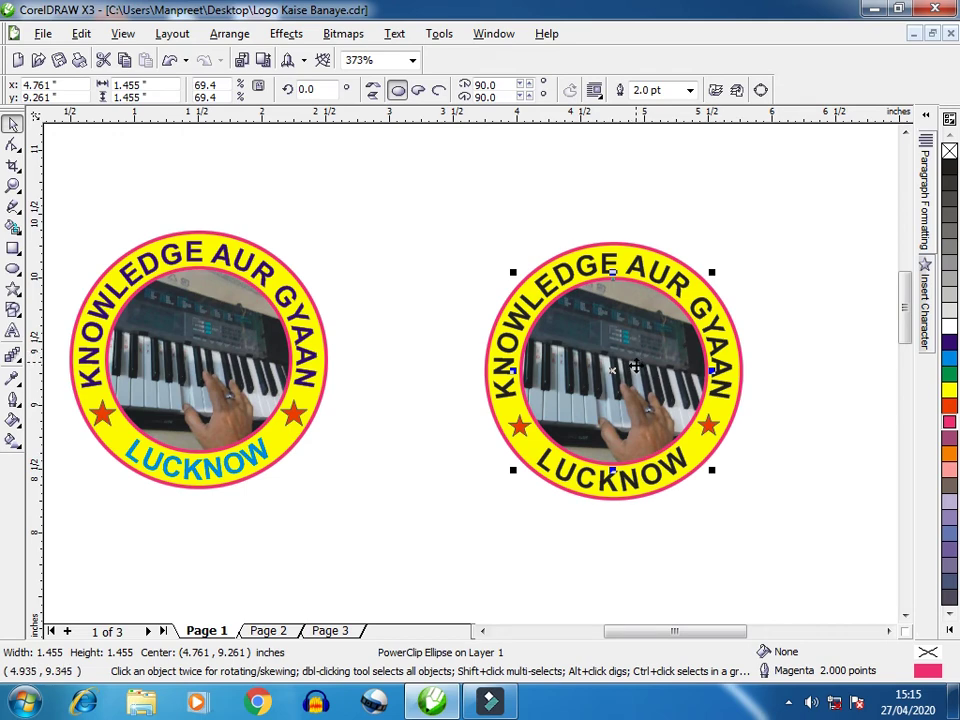
Step: Fill the curved KNOWLEDGE AUR GYAAN text with blue and the curved LUCKNOW text with cyan in the recreated logo
click(565, 285)
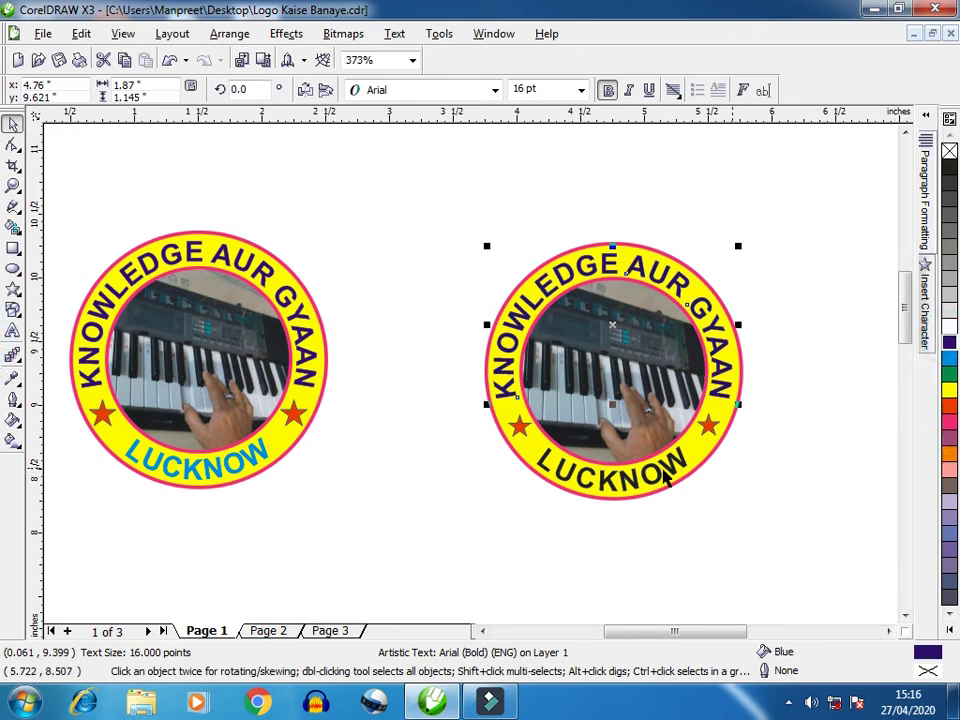
click(667, 472)
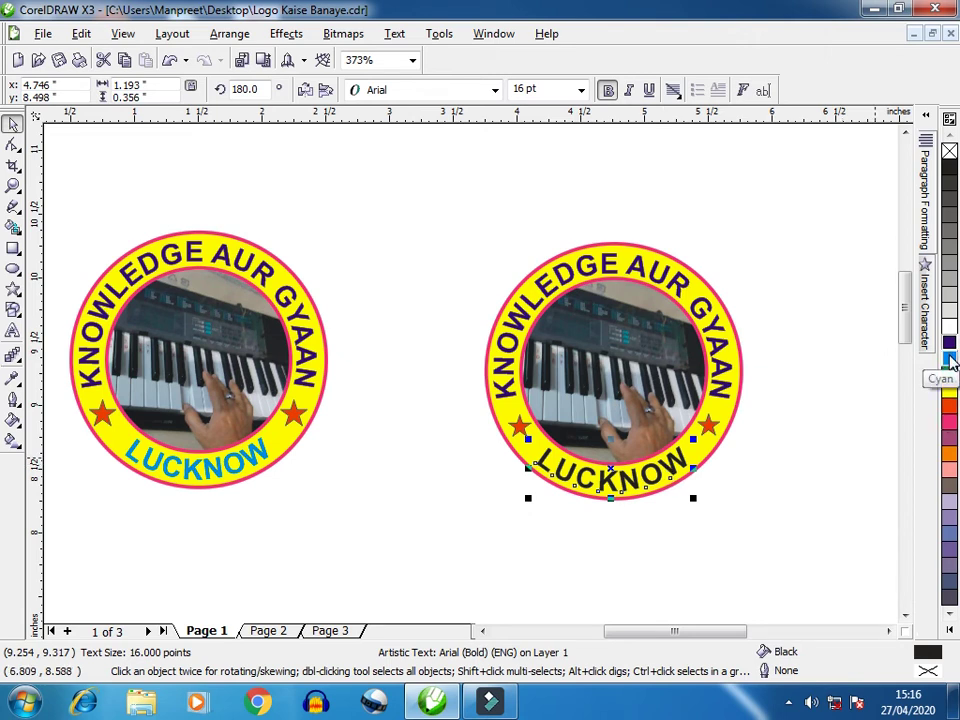
click(949, 359)
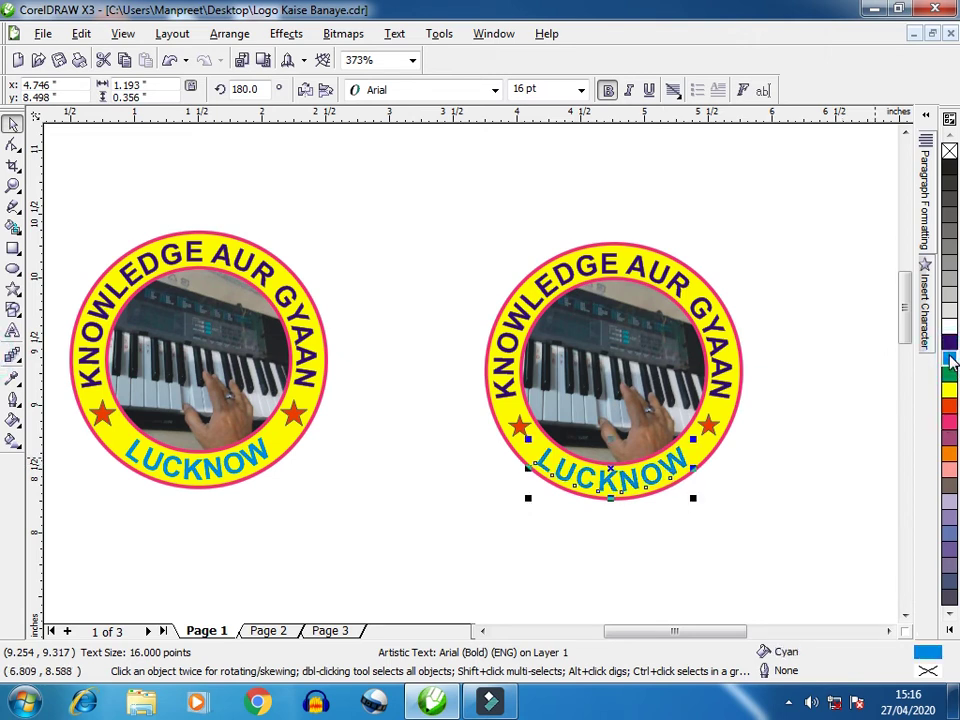
click(795, 491)
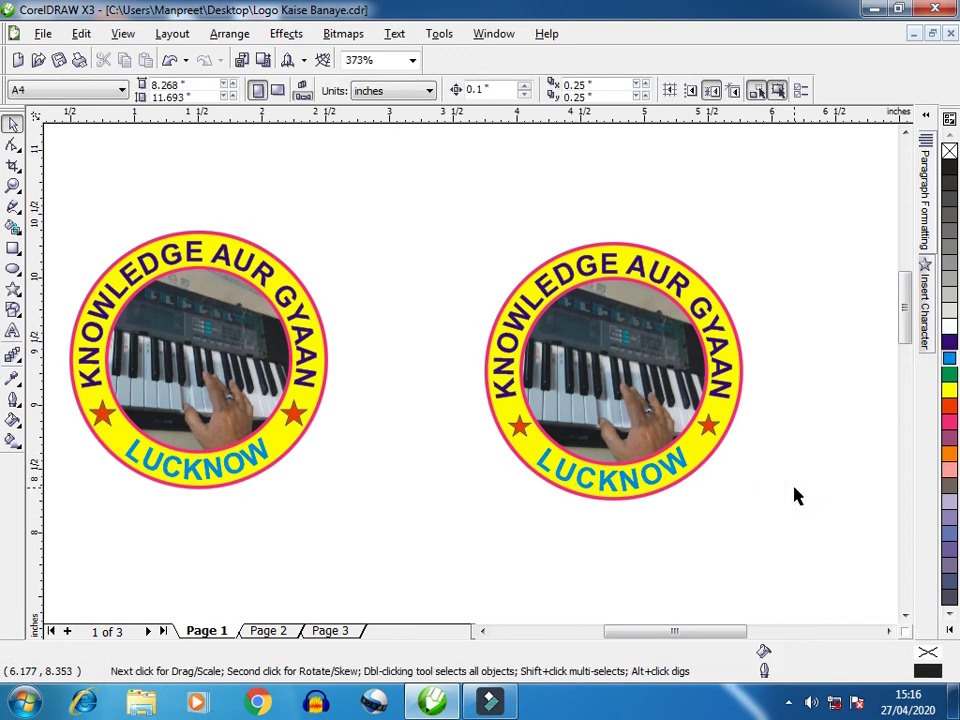
Step: Group all objects of the recreated logo into one object and deselect it
drag(407, 200, 820, 549)
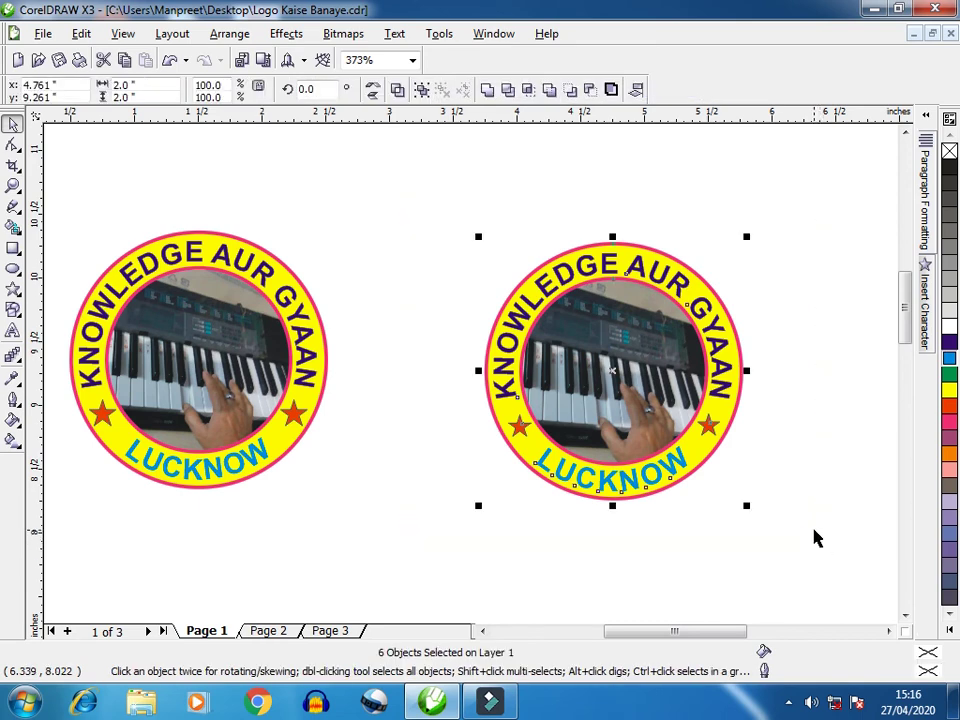
key(ctrl+g)
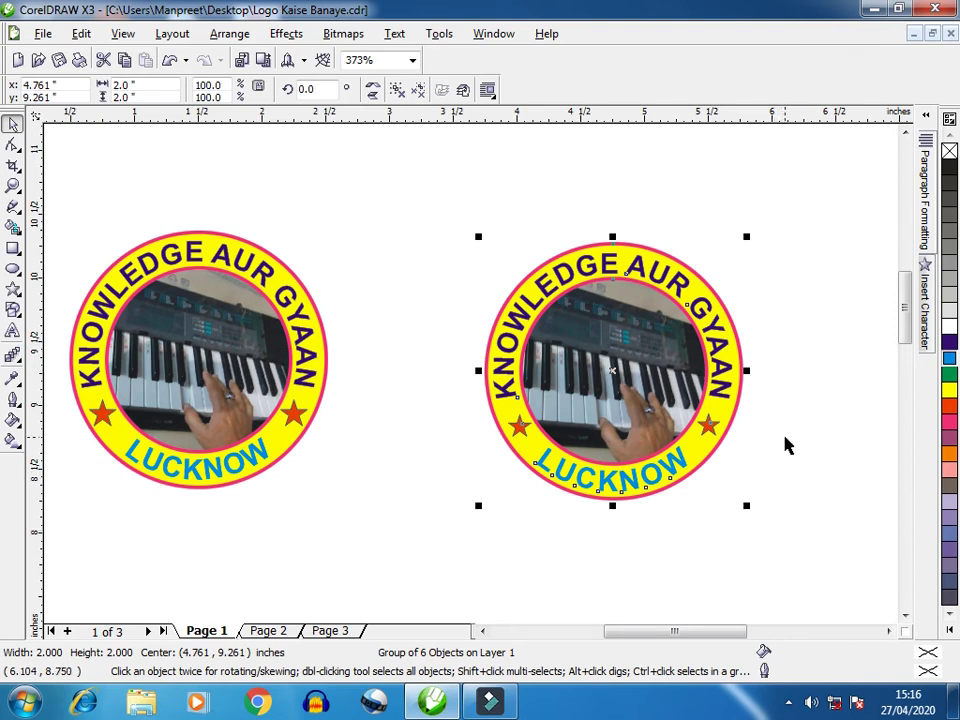
scroll(785, 445, down, 2)
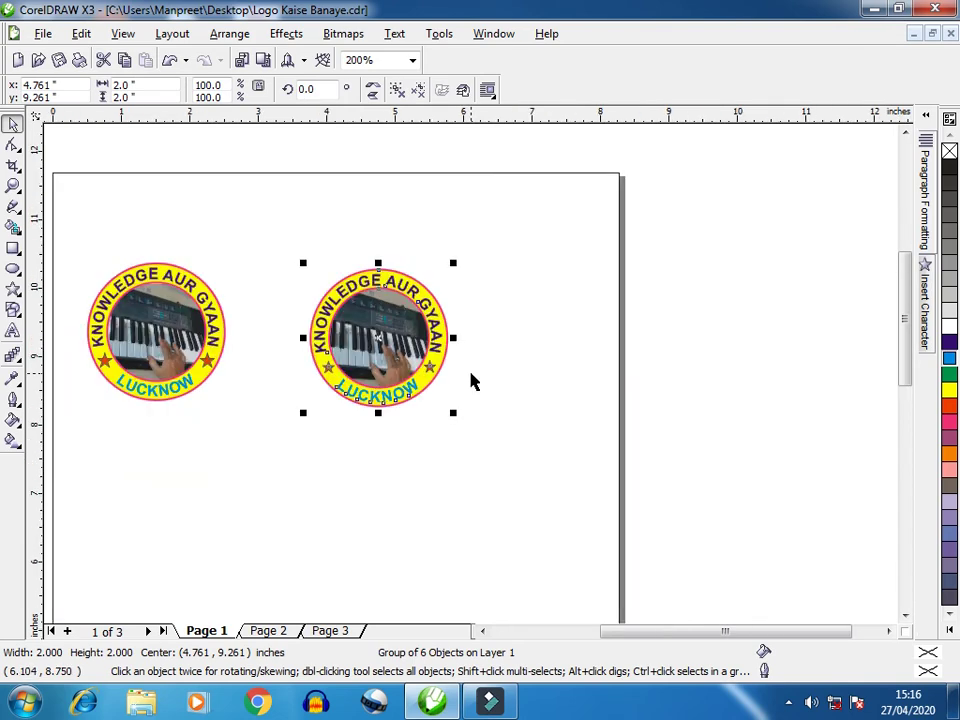
scroll(476, 378, down, 2)
click(498, 408)
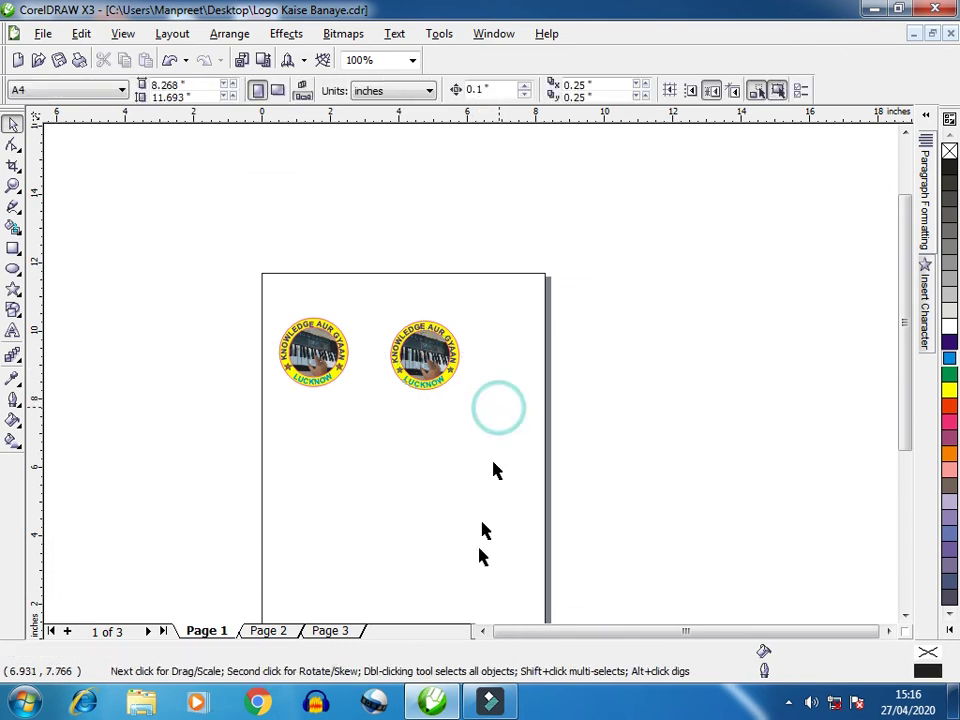
Step: Show Page 2 of the document with the whole page fitted in view
click(272, 632)
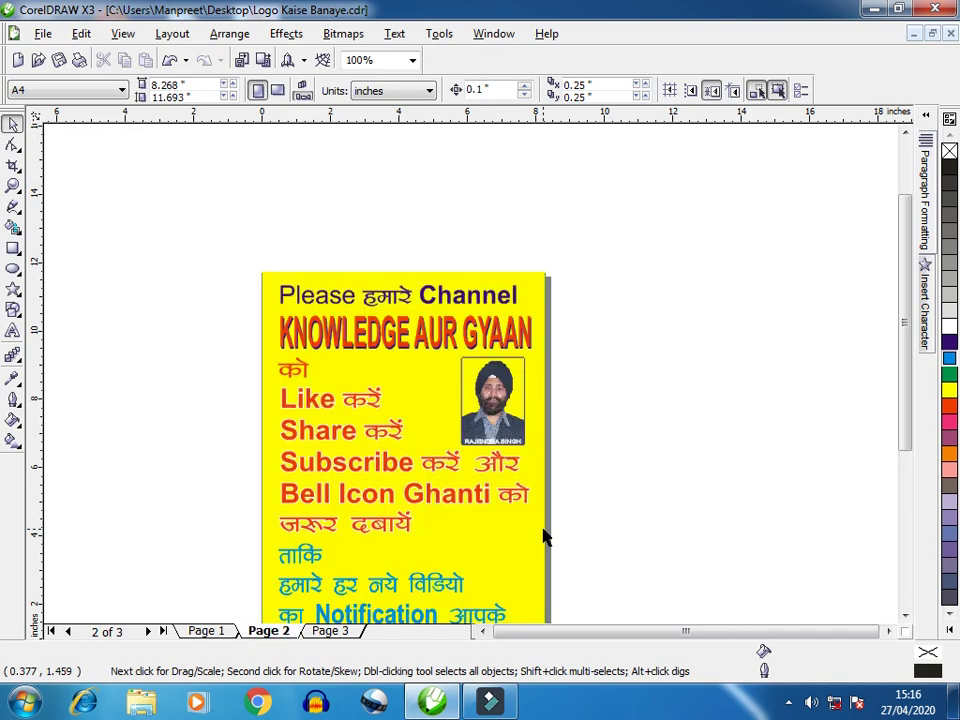
key(shift+F4)
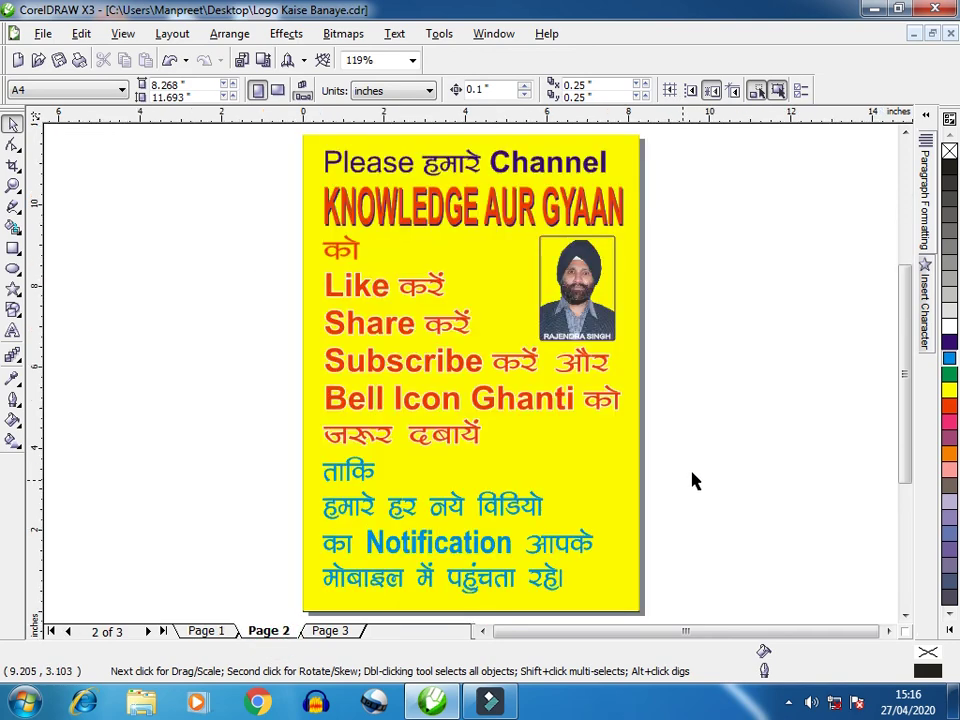